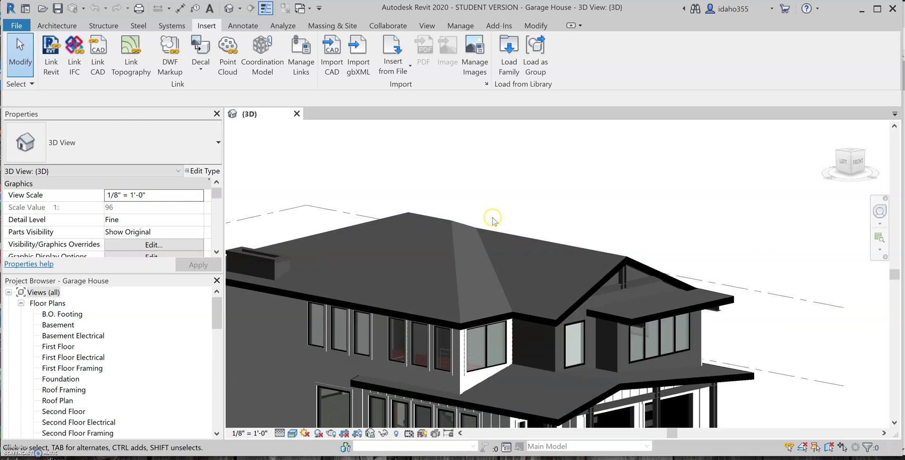
Step: Examine the rear of the house model, including the four-panel sliding door and the kitchen casework behind it
{"action": "scroll", "coordinate": [472, 210], "scroll_direction": "down", "scroll_amount": 3}
{"action": "middle_click_drag", "start_coordinate": [384, 278], "coordinate": [543, 304], "text": "shift"}
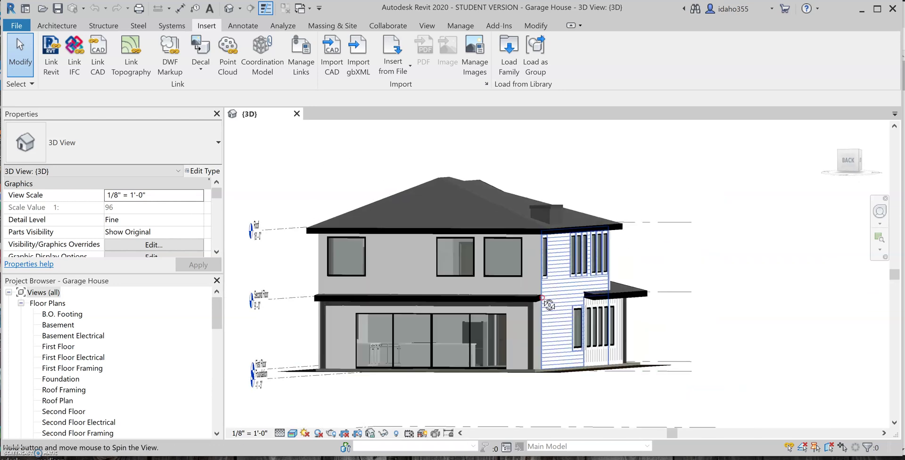
{"action": "scroll", "coordinate": [428, 274], "scroll_direction": "down", "scroll_amount": 2}
{"action": "scroll", "coordinate": [407, 365], "scroll_direction": "up", "scroll_amount": 2}
{"action": "scroll", "coordinate": [421, 264], "scroll_direction": "up", "scroll_amount": 3}
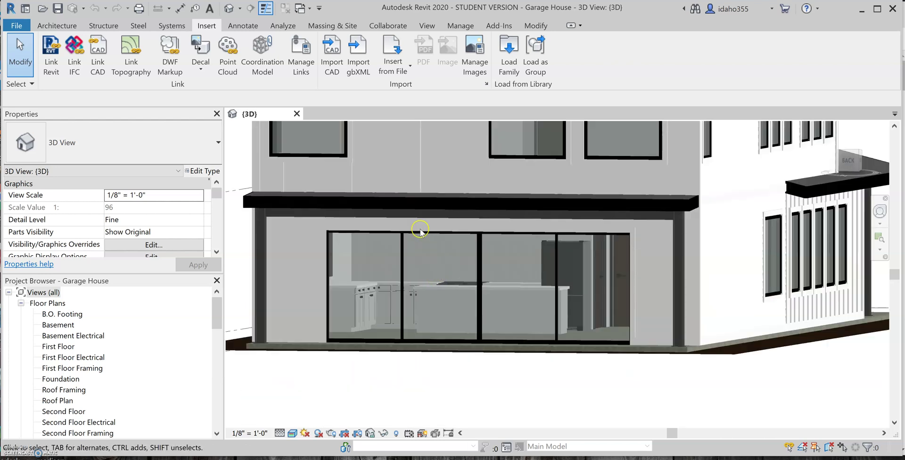
{"action": "scroll", "coordinate": [454, 256], "scroll_direction": "down", "scroll_amount": 3}
{"action": "middle_click_drag", "start_coordinate": [460, 219], "coordinate": [453, 285], "text": "shift"}
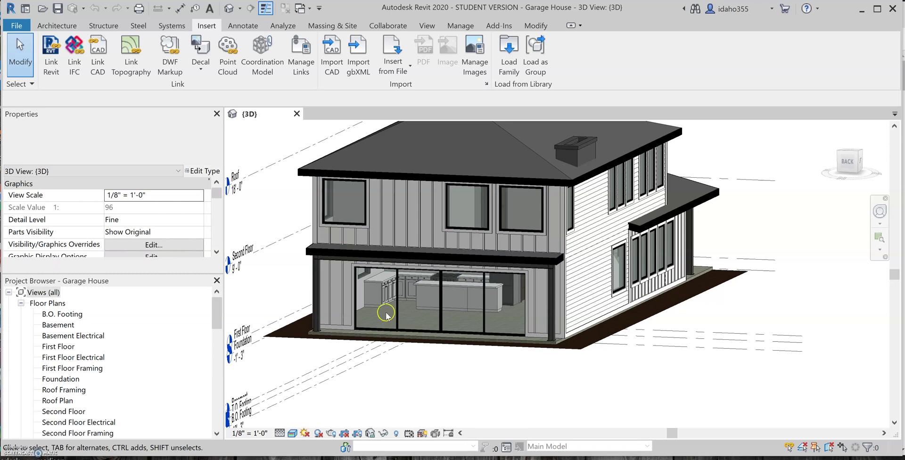
{"action": "scroll", "coordinate": [391, 287], "scroll_direction": "up", "scroll_amount": 3}
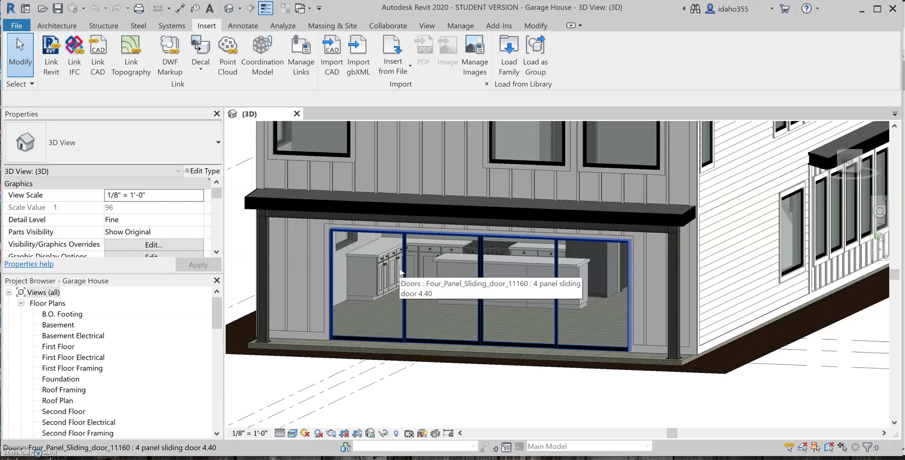
{"action": "left_click", "coordinate": [401, 272]}
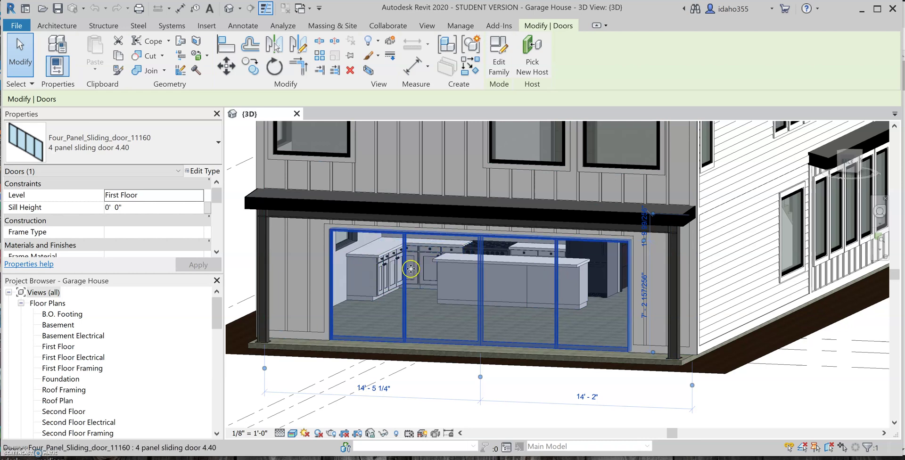
{"action": "key", "text": "Escape"}
{"action": "scroll", "coordinate": [381, 271], "scroll_direction": "up", "scroll_amount": 5}
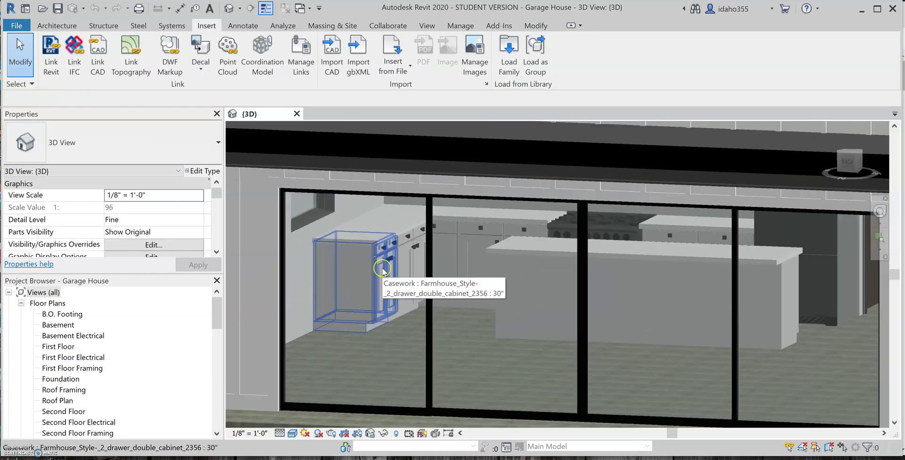
{"action": "scroll", "coordinate": [382, 270], "scroll_direction": "down", "scroll_amount": 4}
{"action": "middle_click_drag", "start_coordinate": [597, 241], "coordinate": [695, 228], "text": "shift"}
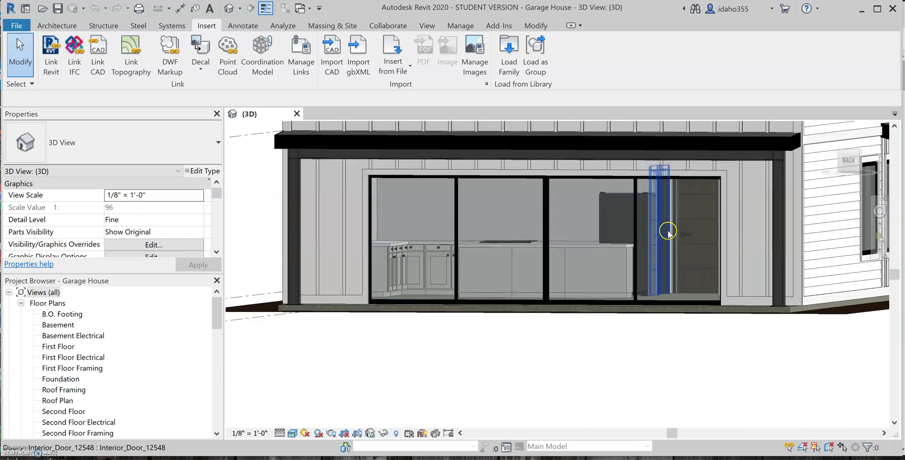
{"action": "scroll", "coordinate": [476, 272], "scroll_direction": "down", "scroll_amount": 5}
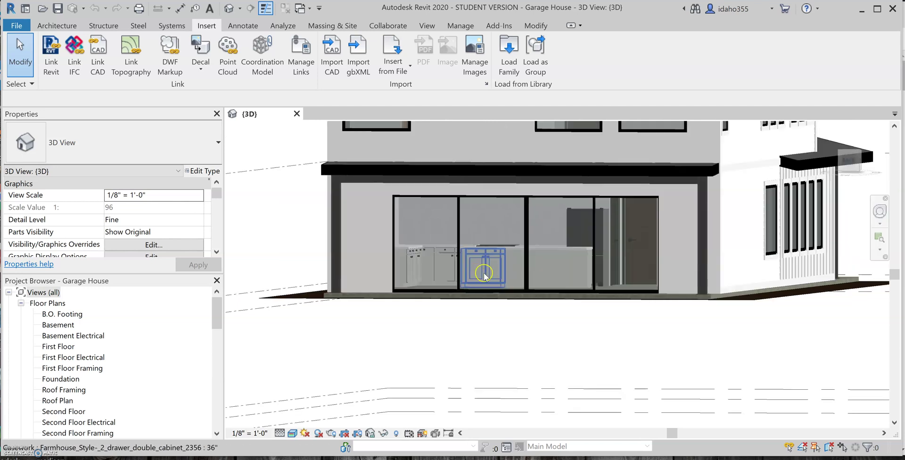
Step: Examine the front and side of the house exterior, including the roof, garage doors and casement windows
{"action": "middle_click_drag", "start_coordinate": [633, 235], "coordinate": [507, 253], "text": "shift"}
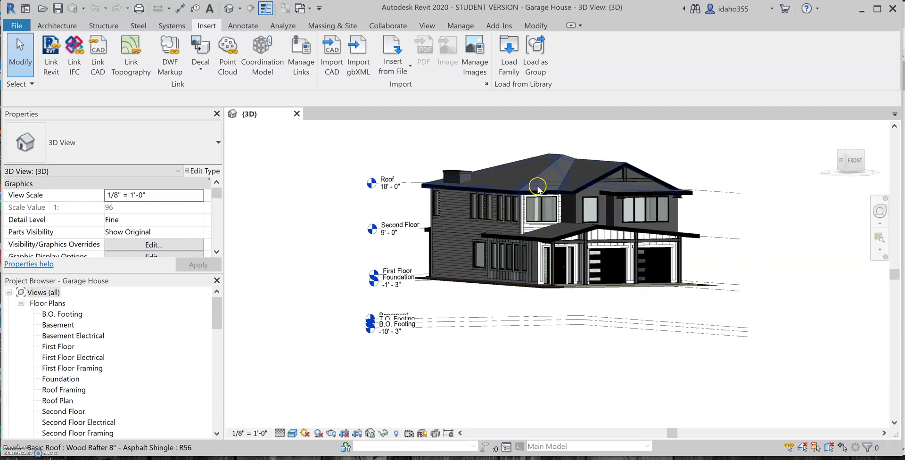
{"action": "scroll", "coordinate": [530, 188], "scroll_direction": "up", "scroll_amount": 5}
{"action": "scroll", "coordinate": [432, 208], "scroll_direction": "down", "scroll_amount": 2}
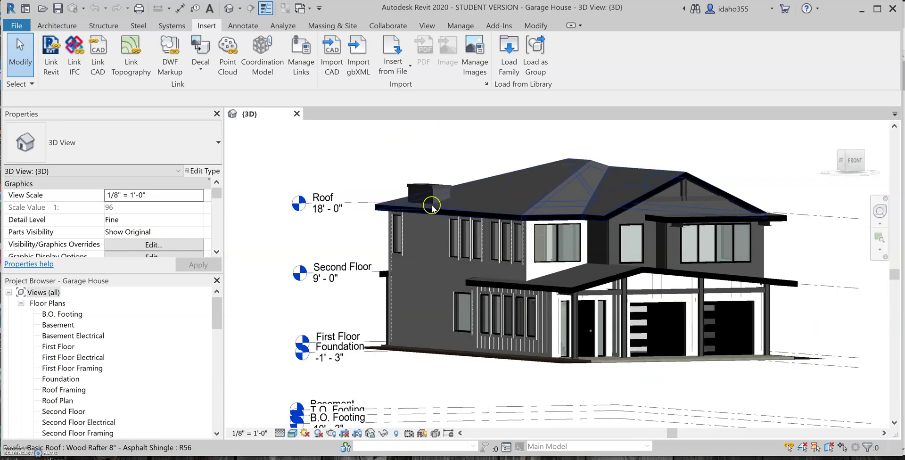
{"action": "scroll", "coordinate": [430, 202], "scroll_direction": "down", "scroll_amount": 4}
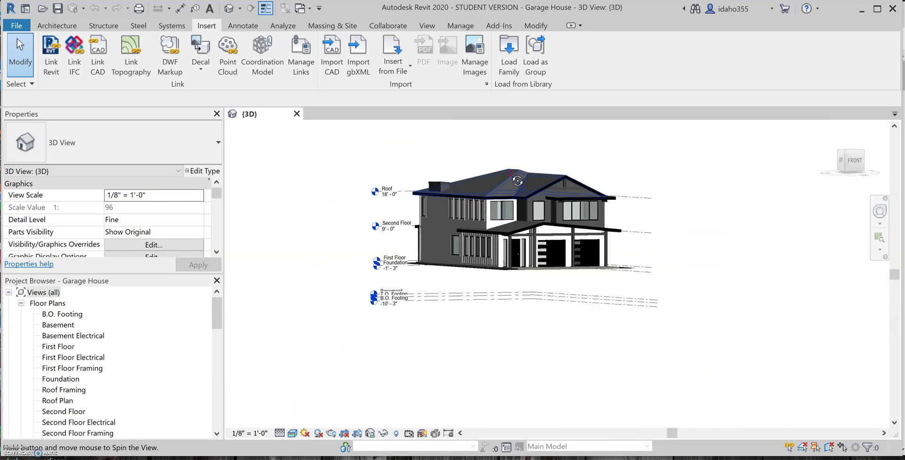
{"action": "middle_click_drag", "start_coordinate": [402, 303], "coordinate": [641, 193], "text": "shift"}
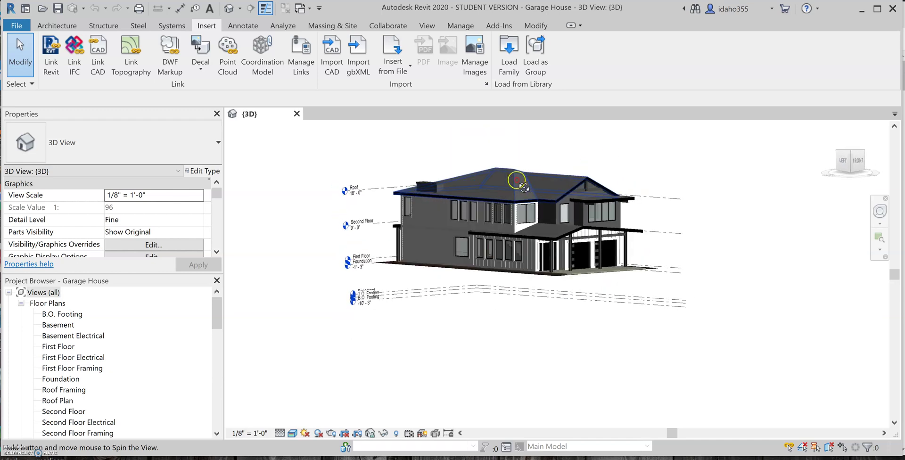
{"action": "middle_click_drag", "start_coordinate": [477, 194], "coordinate": [452, 331], "text": "shift"}
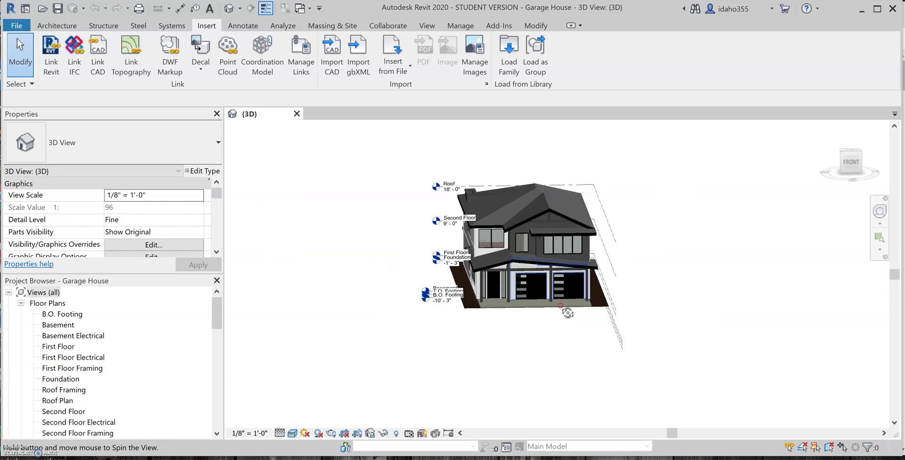
{"action": "scroll", "coordinate": [521, 292], "scroll_direction": "up", "scroll_amount": 6}
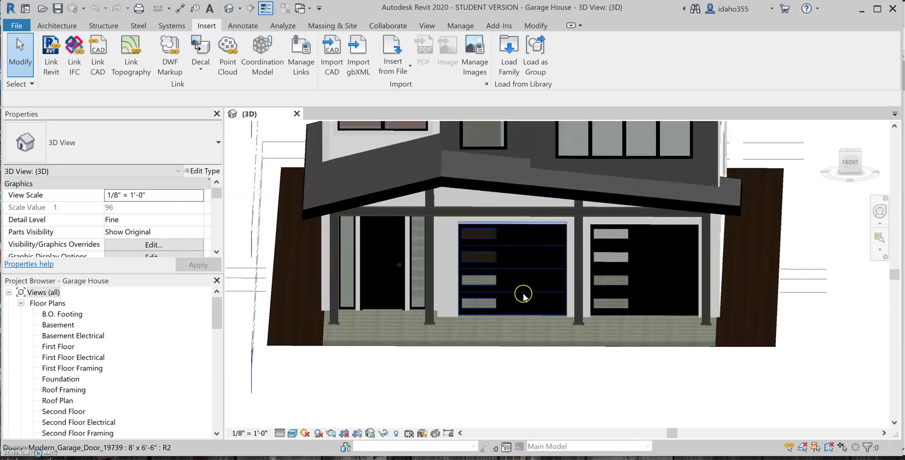
{"action": "scroll", "coordinate": [527, 293], "scroll_direction": "down", "scroll_amount": 6}
{"action": "middle_click_drag", "start_coordinate": [527, 293], "coordinate": [564, 272], "text": "shift"}
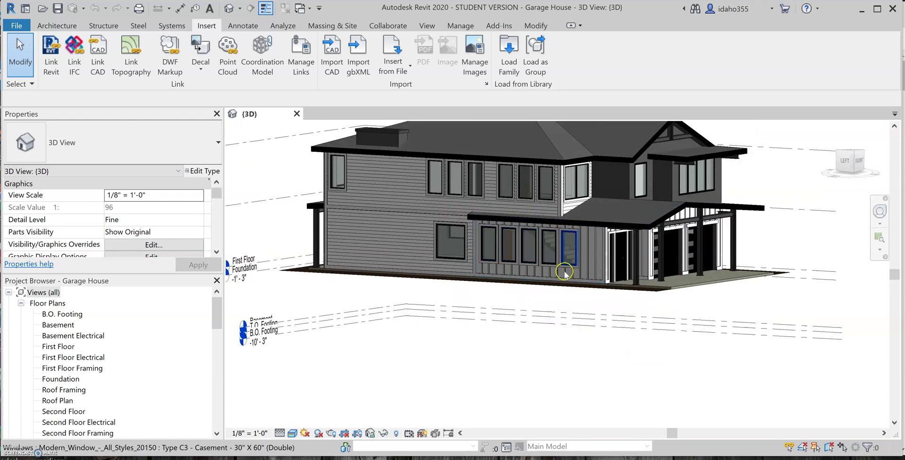
{"action": "scroll", "coordinate": [564, 272], "scroll_direction": "down", "scroll_amount": 3}
{"action": "scroll", "coordinate": [583, 244], "scroll_direction": "up", "scroll_amount": 5}
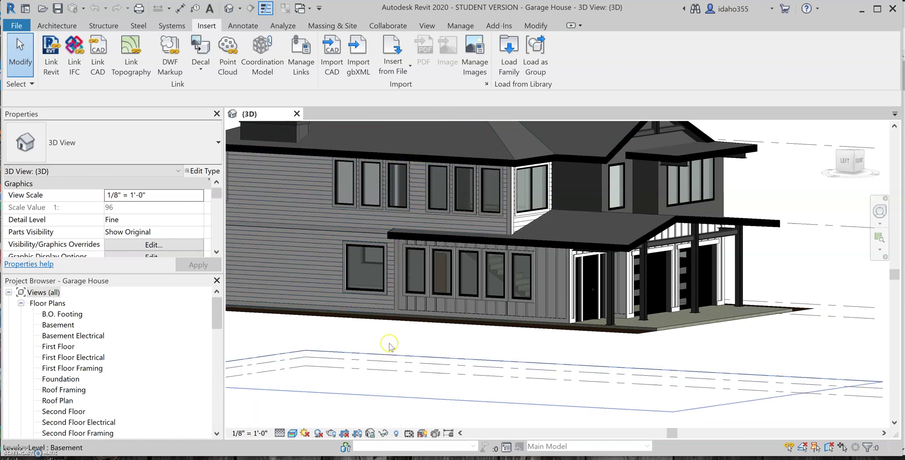
{"action": "middle_click_drag", "start_coordinate": [328, 187], "coordinate": [424, 309], "text": "shift"}
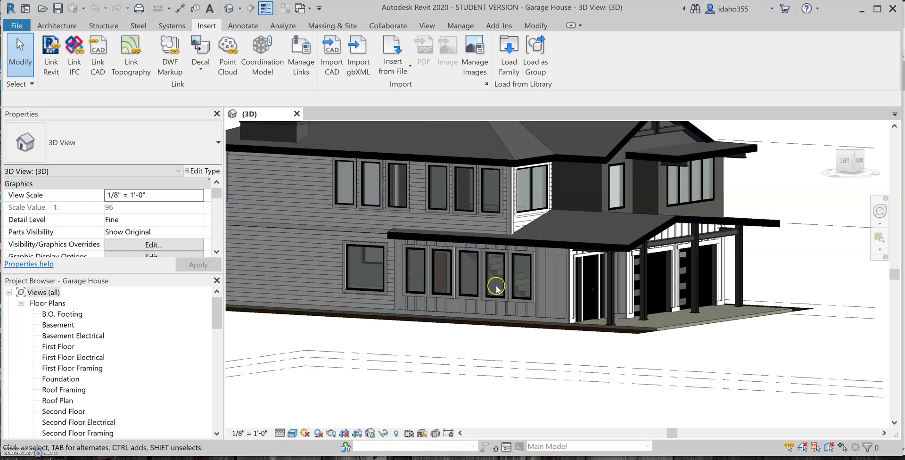
{"action": "scroll", "coordinate": [385, 346], "scroll_direction": "down", "scroll_amount": 4}
{"action": "middle_click_drag", "start_coordinate": [656, 216], "coordinate": [612, 216], "text": "shift"}
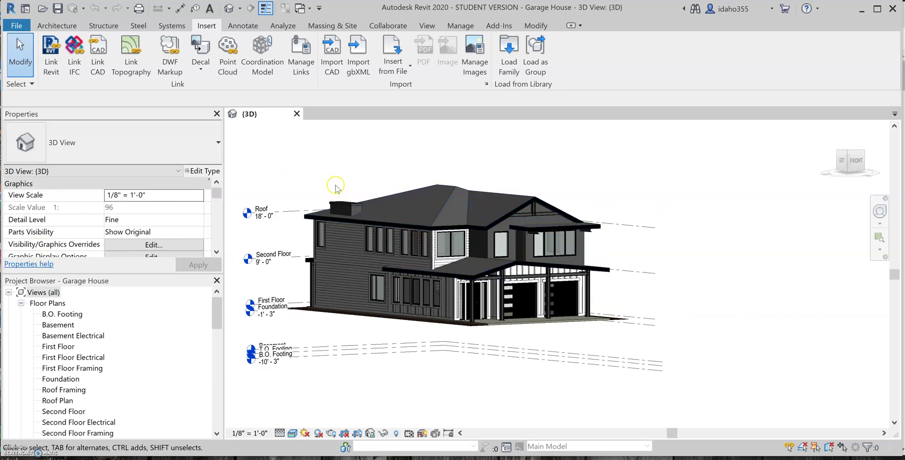
{"action": "scroll", "coordinate": [320, 183], "scroll_direction": "up", "scroll_amount": 2}
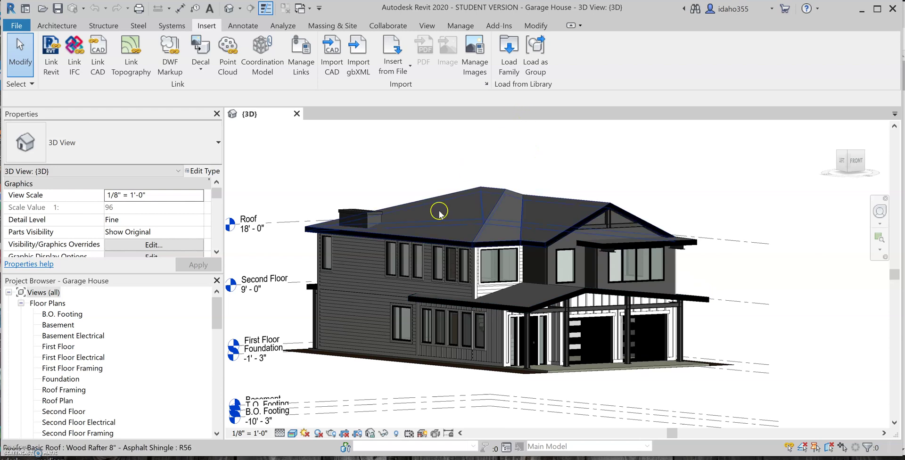
Step: Switch to Chrome and show the start of the RevitCity object search page
{"action": "key", "text": "alt+Tab"}
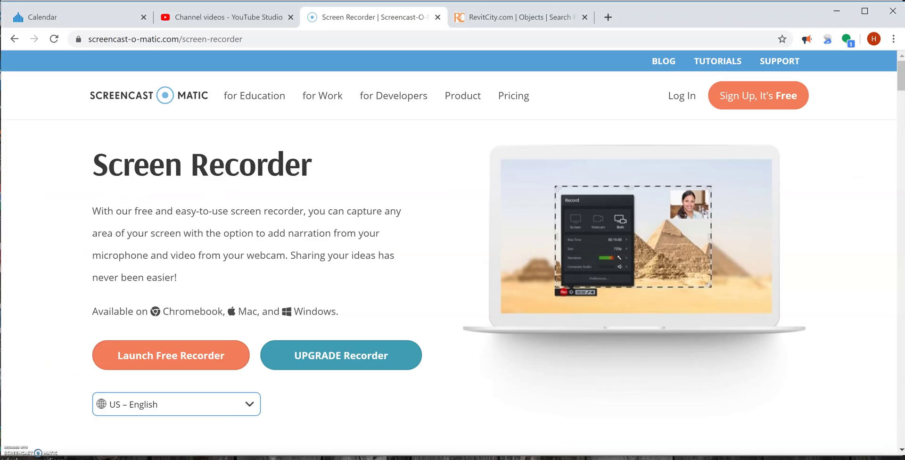
{"action": "left_click", "coordinate": [498, 19]}
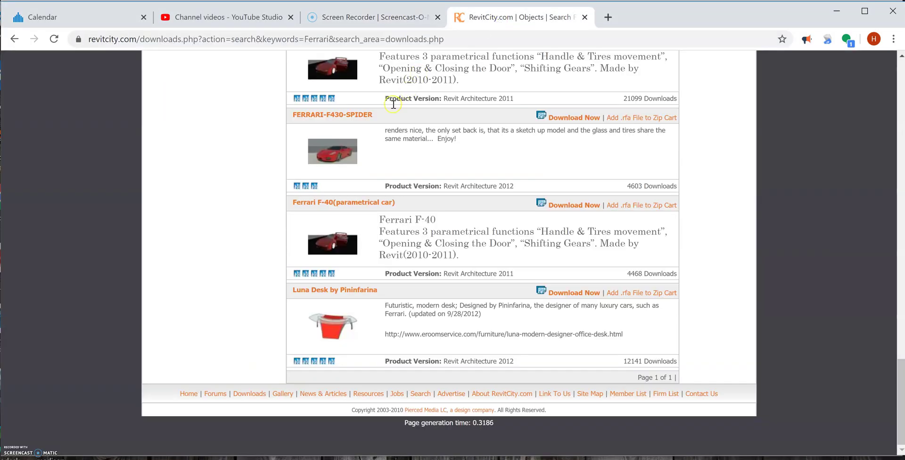
{"action": "scroll", "coordinate": [393, 104], "scroll_direction": "up", "scroll_amount": 15}
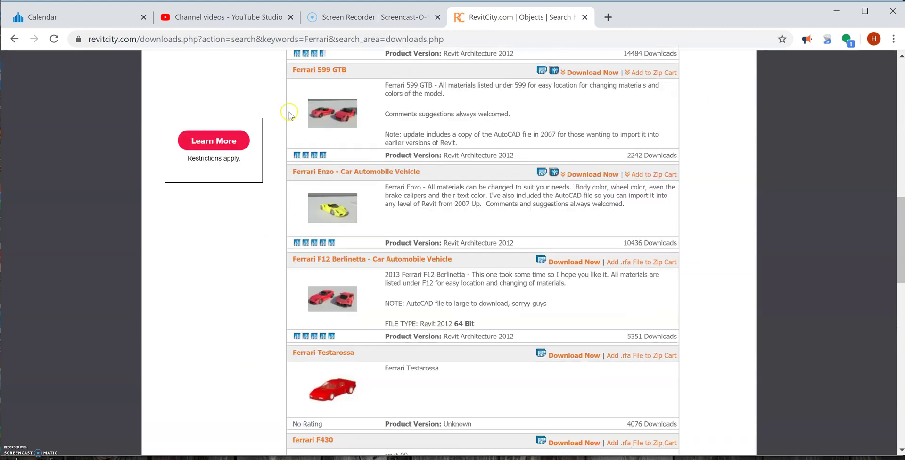
{"action": "scroll", "coordinate": [290, 114], "scroll_direction": "up", "scroll_amount": 10}
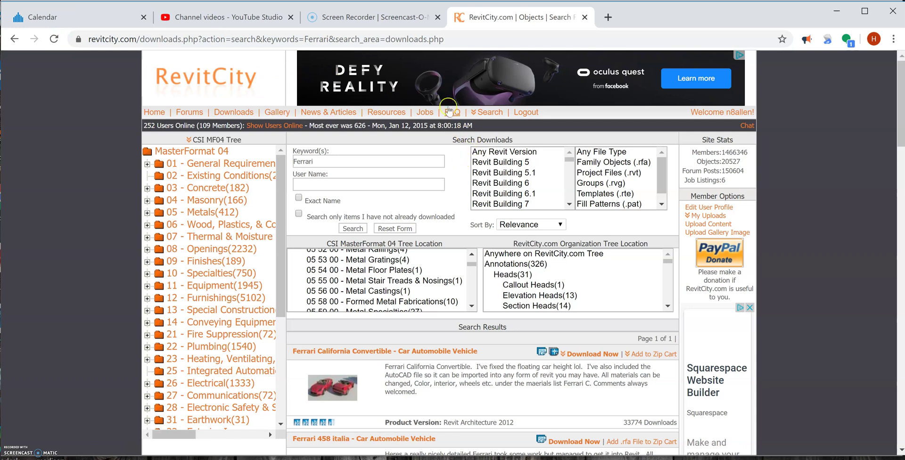
Step: Search the RevitCity downloads for "vehicle"
{"action": "left_click", "coordinate": [487, 114]}
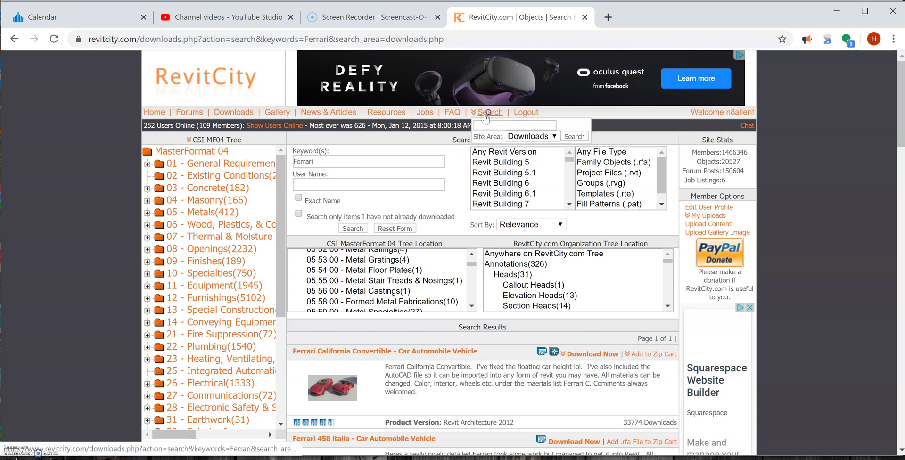
{"action": "left_click", "coordinate": [482, 123]}
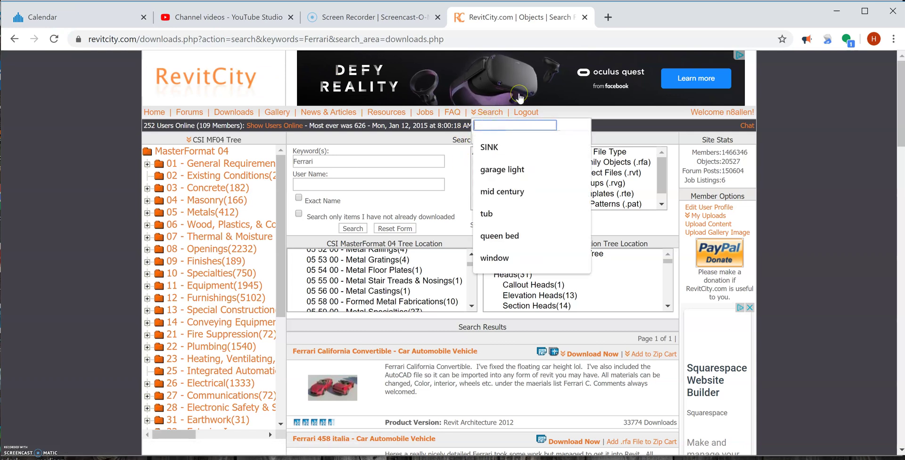
{"action": "left_click", "coordinate": [570, 128]}
{"action": "left_click", "coordinate": [485, 107]}
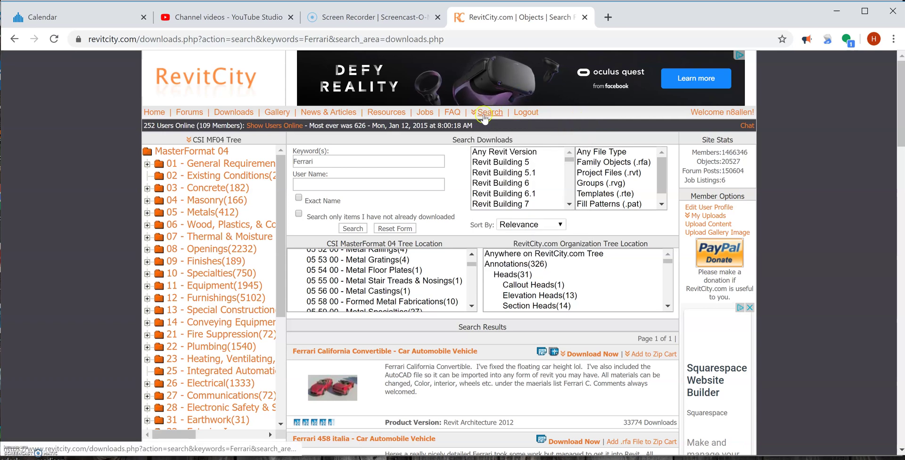
{"action": "left_click", "coordinate": [485, 125]}
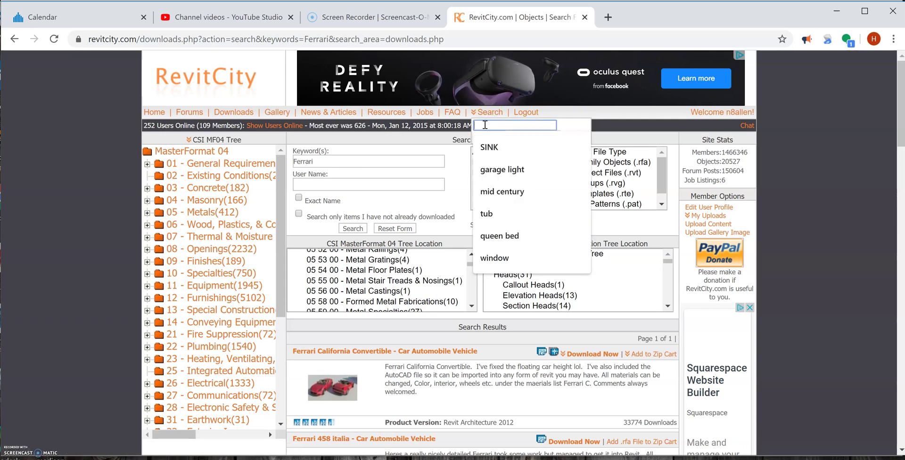
{"action": "type", "text": "vehicle"}
{"action": "key", "text": "Return"}
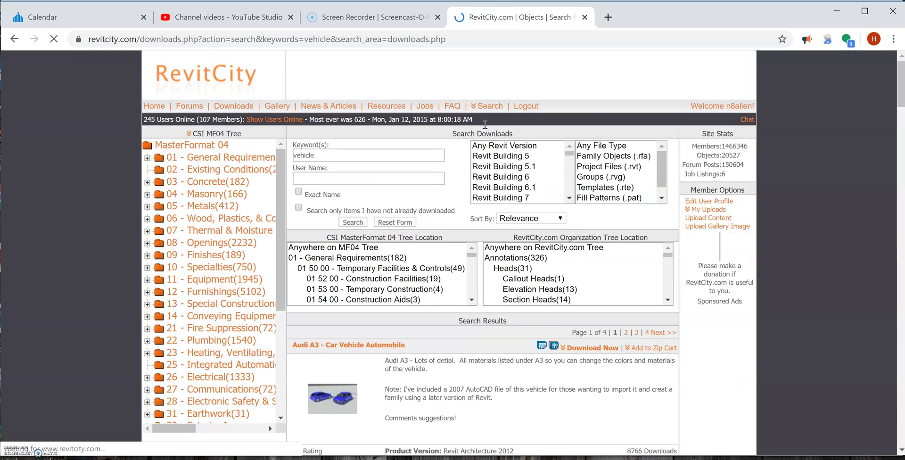
Step: View the object page of the Audi A3 car, then return to the search results
{"action": "scroll", "coordinate": [387, 226], "scroll_direction": "down", "scroll_amount": 3}
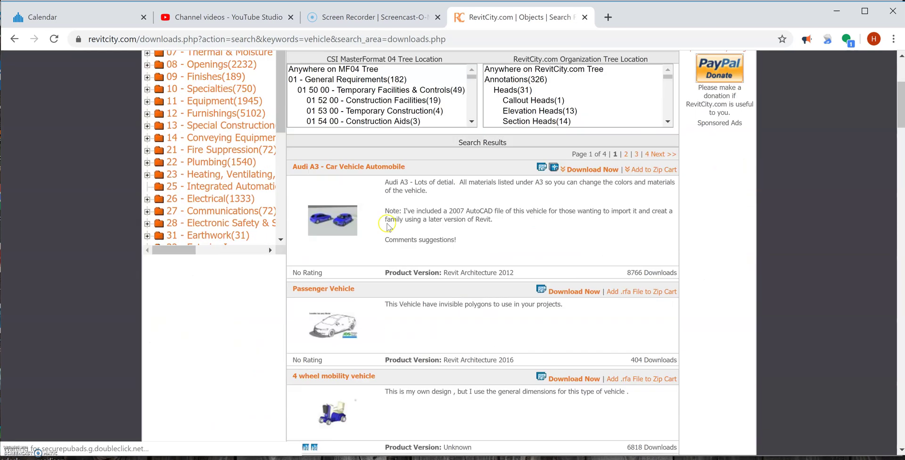
{"action": "left_click", "coordinate": [363, 167]}
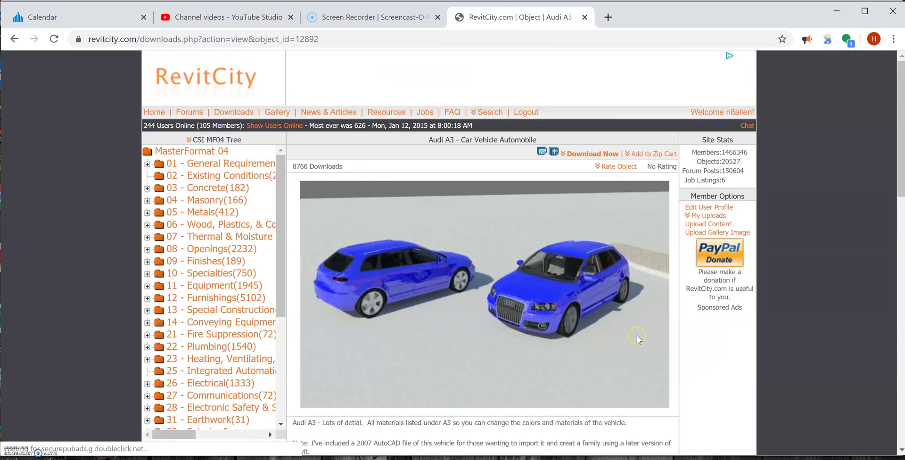
{"action": "left_click", "coordinate": [19, 41]}
Step: Find the Scion xB among the search results, view its object page and return to the list
{"action": "scroll", "coordinate": [347, 195], "scroll_direction": "down", "scroll_amount": 5}
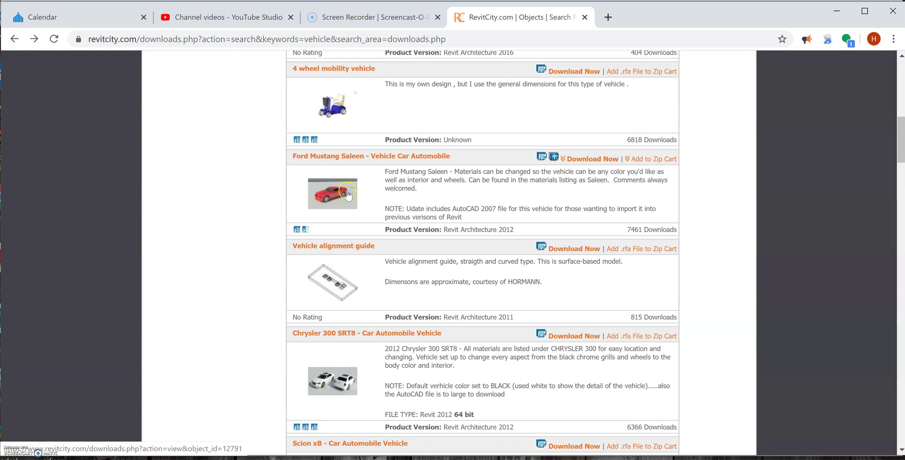
{"action": "scroll", "coordinate": [345, 226], "scroll_direction": "down", "scroll_amount": 4}
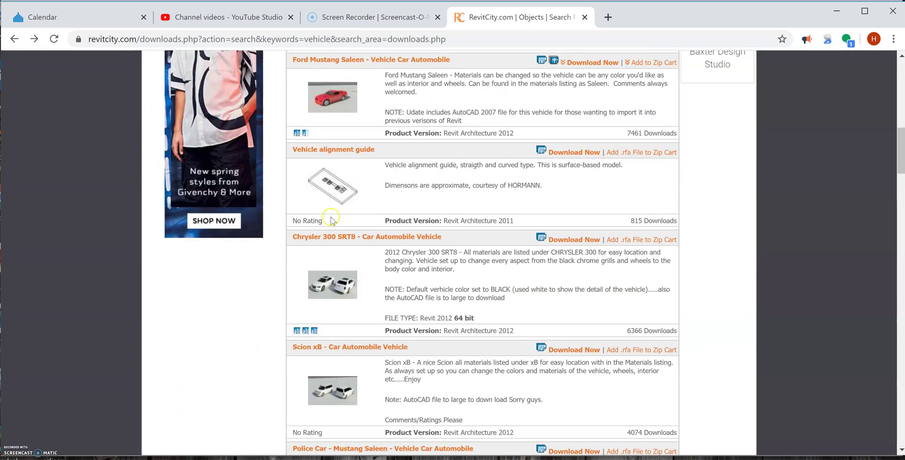
{"action": "scroll", "coordinate": [332, 221], "scroll_direction": "down", "scroll_amount": 3}
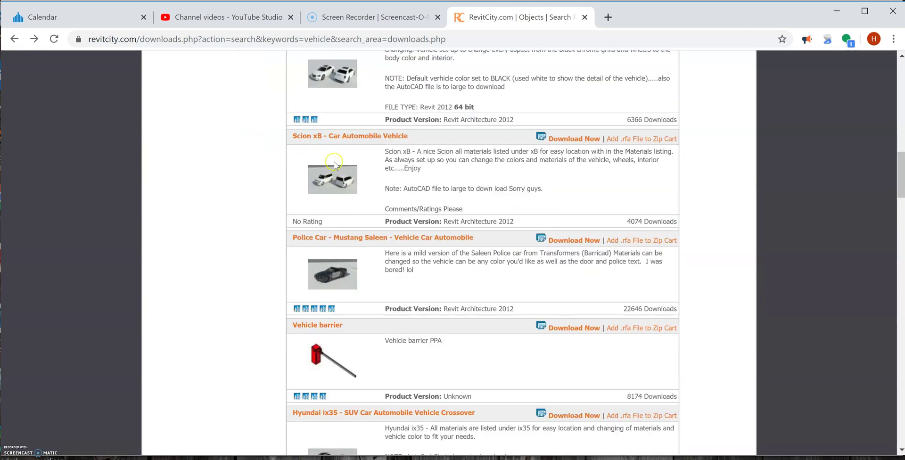
{"action": "left_click", "coordinate": [332, 136]}
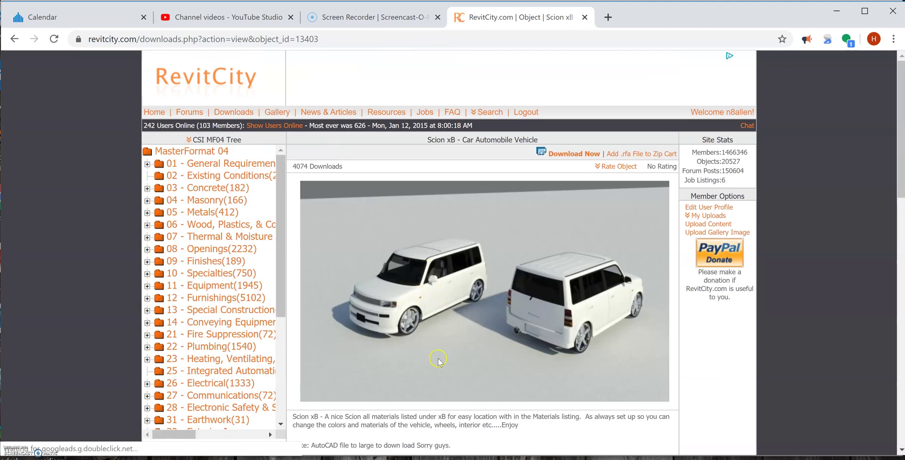
{"action": "left_click", "coordinate": [16, 41]}
Step: Examine the remaining vehicle families on the first results page, down to the Mercedes S65
{"action": "scroll", "coordinate": [339, 233], "scroll_direction": "down", "scroll_amount": 3}
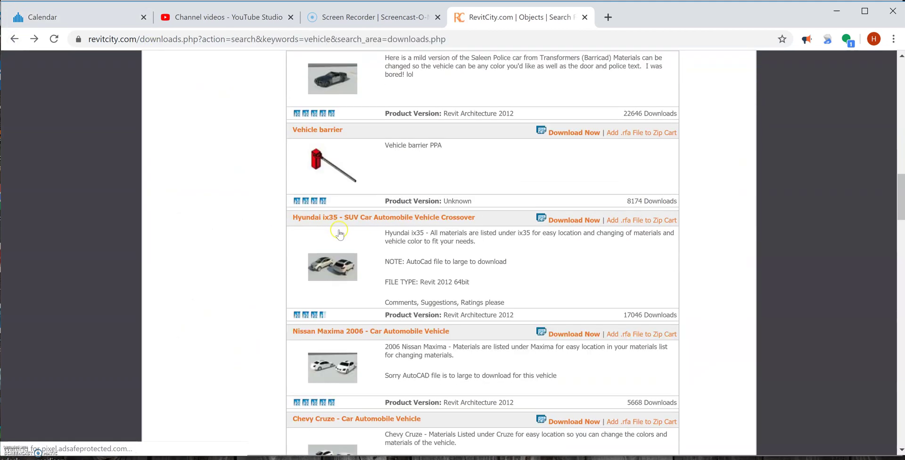
{"action": "scroll", "coordinate": [339, 234], "scroll_direction": "down", "scroll_amount": 3}
{"action": "scroll", "coordinate": [333, 234], "scroll_direction": "down", "scroll_amount": 4}
{"action": "scroll", "coordinate": [325, 235], "scroll_direction": "up", "scroll_amount": 2}
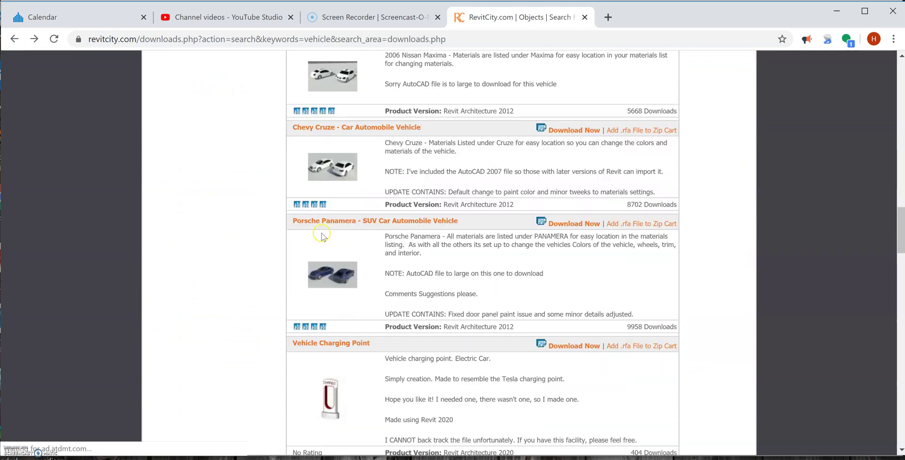
{"action": "scroll", "coordinate": [322, 235], "scroll_direction": "down", "scroll_amount": 6}
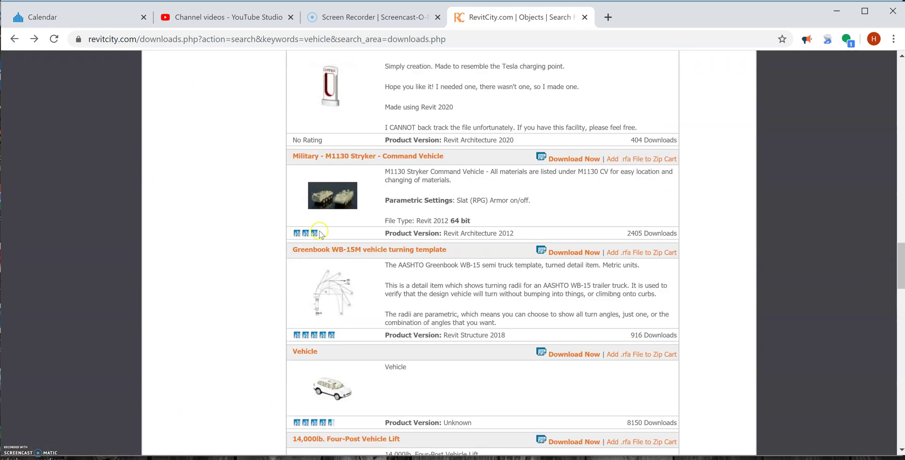
{"action": "scroll", "coordinate": [320, 234], "scroll_direction": "down", "scroll_amount": 10}
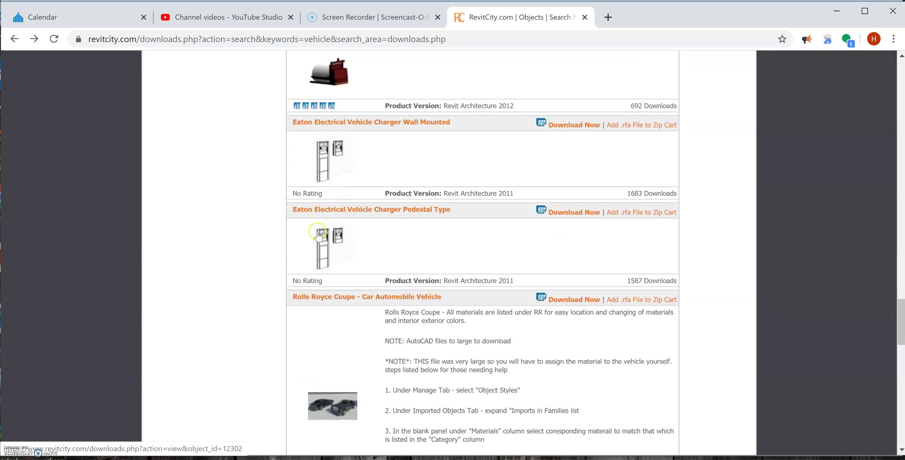
{"action": "scroll", "coordinate": [318, 236], "scroll_direction": "up", "scroll_amount": 5}
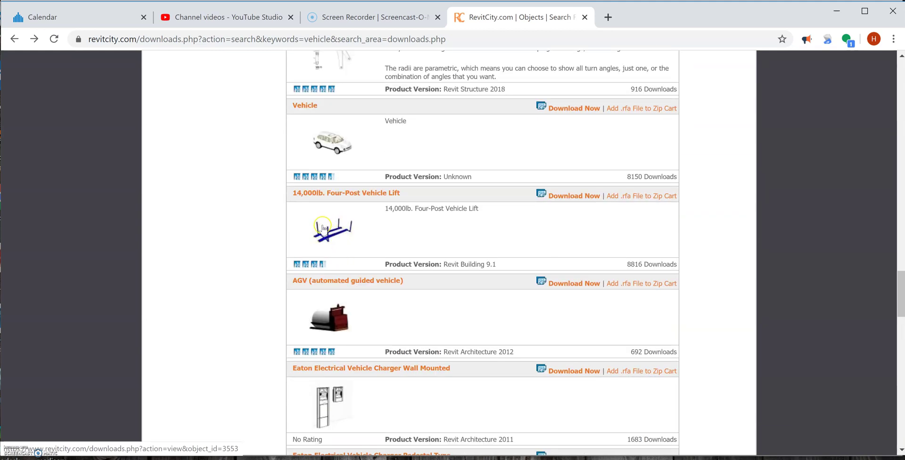
{"action": "scroll", "coordinate": [278, 278], "scroll_direction": "down", "scroll_amount": 4}
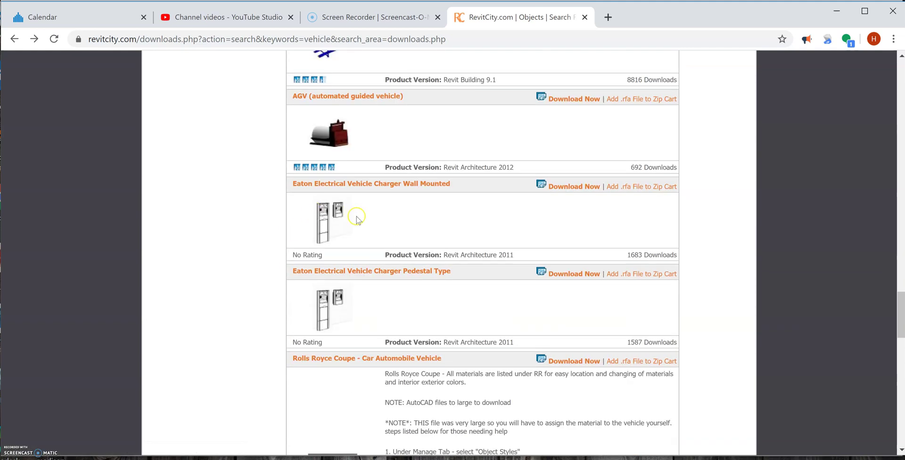
{"action": "scroll", "coordinate": [320, 218], "scroll_direction": "down", "scroll_amount": 1}
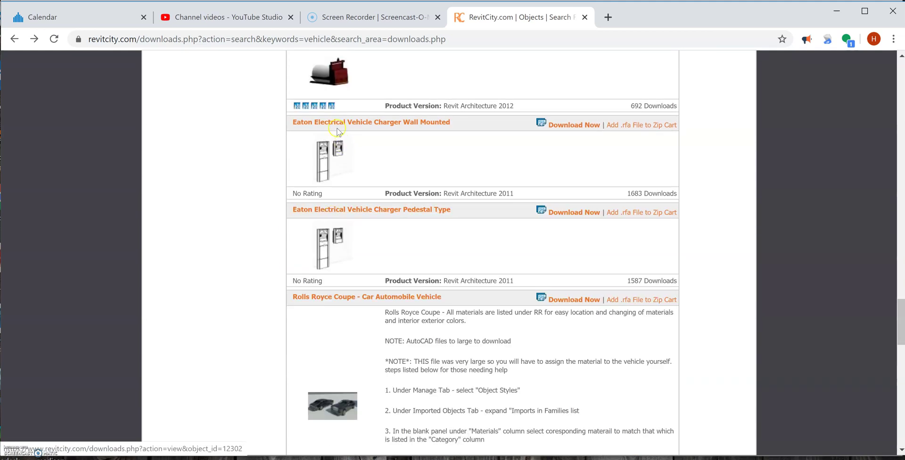
{"action": "scroll", "coordinate": [320, 188], "scroll_direction": "down", "scroll_amount": 5}
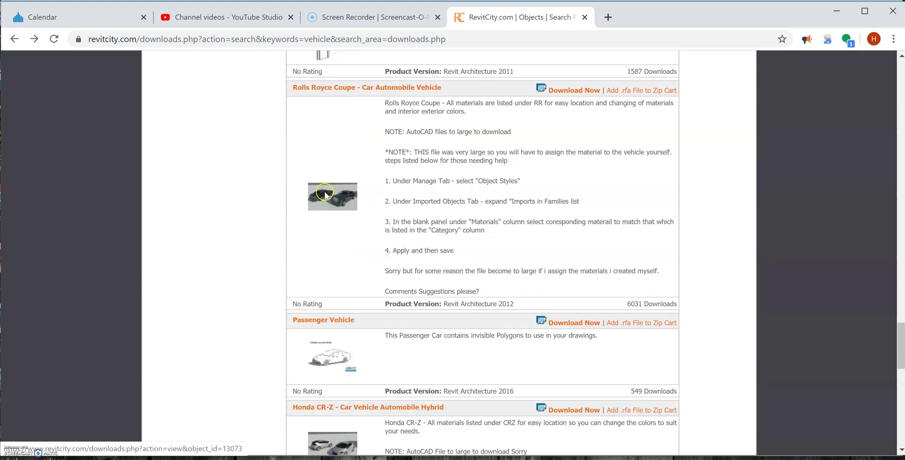
{"action": "scroll", "coordinate": [258, 251], "scroll_direction": "up", "scroll_amount": 1}
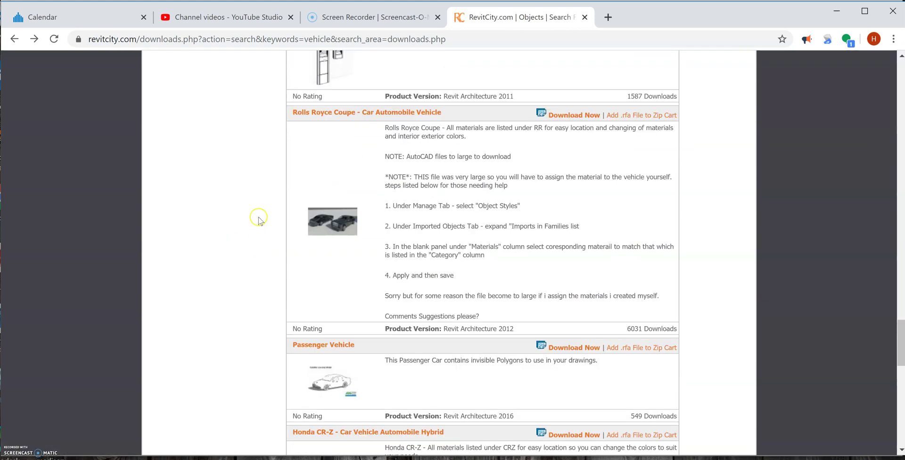
{"action": "scroll", "coordinate": [258, 221], "scroll_direction": "down", "scroll_amount": 1}
{"action": "scroll", "coordinate": [263, 215], "scroll_direction": "down", "scroll_amount": 8}
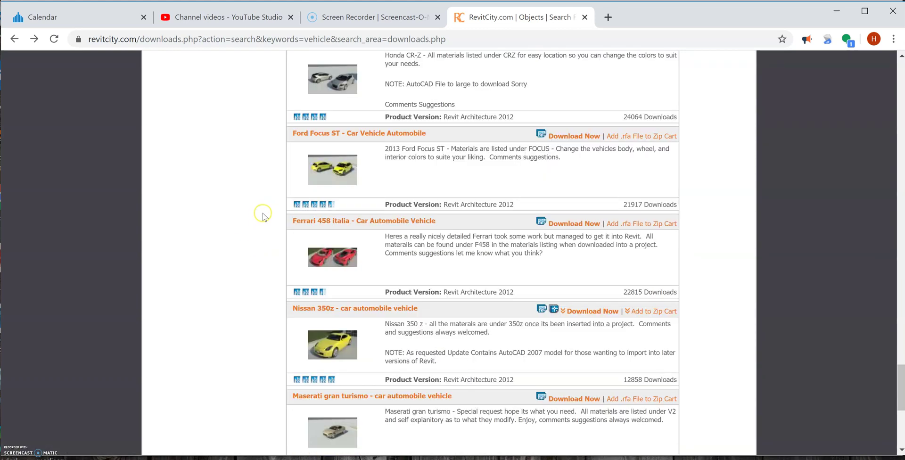
{"action": "scroll", "coordinate": [264, 215], "scroll_direction": "down", "scroll_amount": 2}
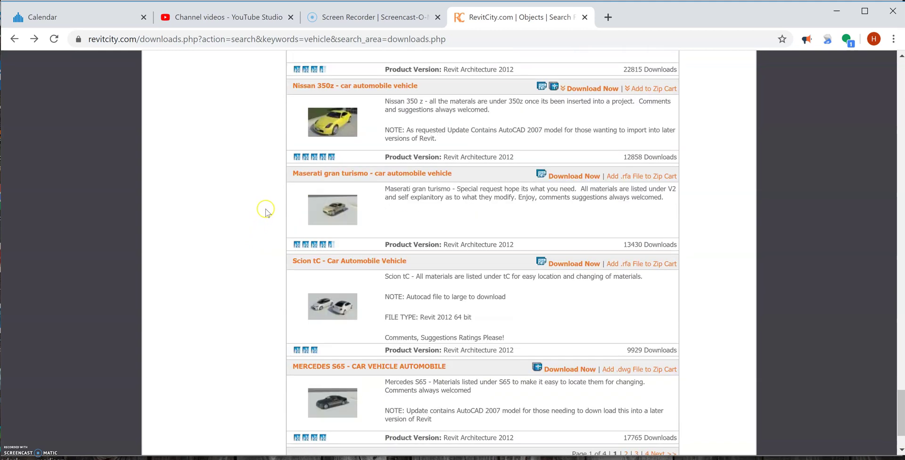
{"action": "scroll", "coordinate": [265, 211], "scroll_direction": "down", "scroll_amount": 2}
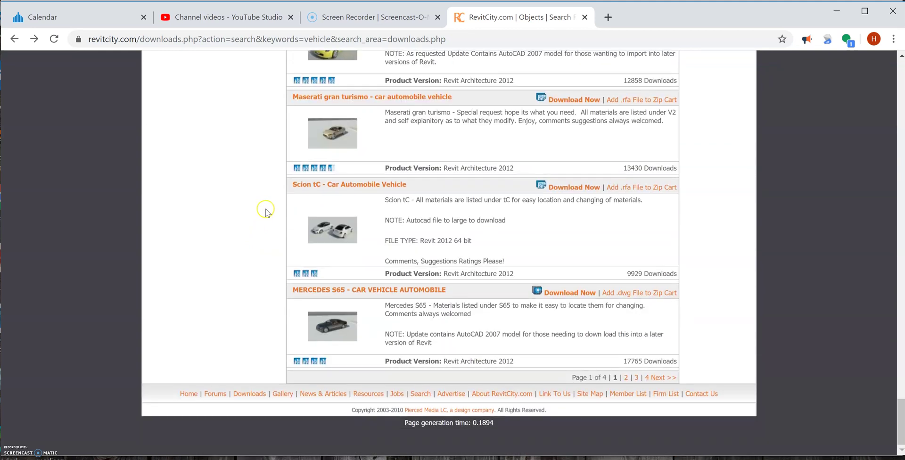
Step: Go to the second page of vehicle results and look through its cars and trucks to the end
{"action": "left_click", "coordinate": [661, 378]}
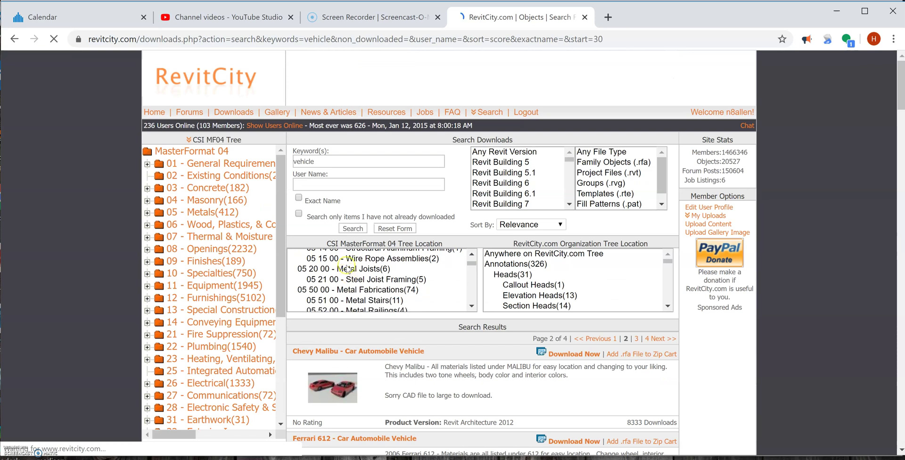
{"action": "scroll", "coordinate": [323, 265], "scroll_direction": "down", "scroll_amount": 3}
{"action": "scroll", "coordinate": [324, 265], "scroll_direction": "down", "scroll_amount": 5}
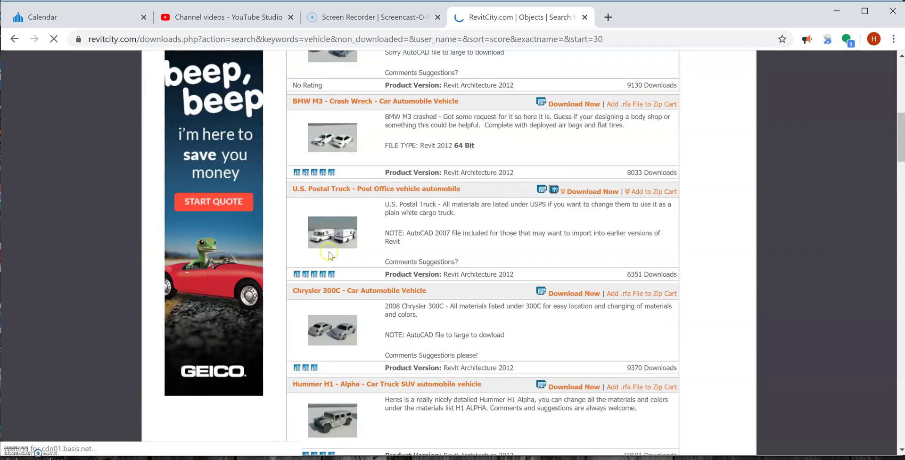
{"action": "scroll", "coordinate": [359, 250], "scroll_direction": "down", "scroll_amount": 3}
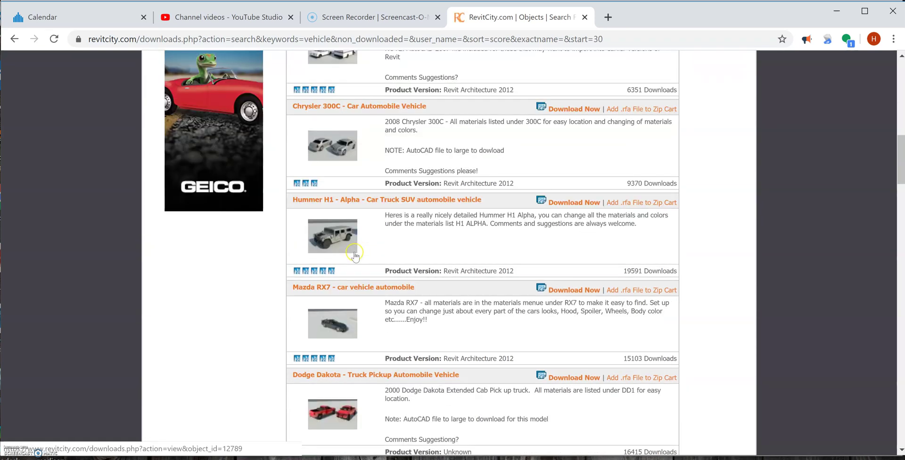
{"action": "scroll", "coordinate": [355, 256], "scroll_direction": "down", "scroll_amount": 3}
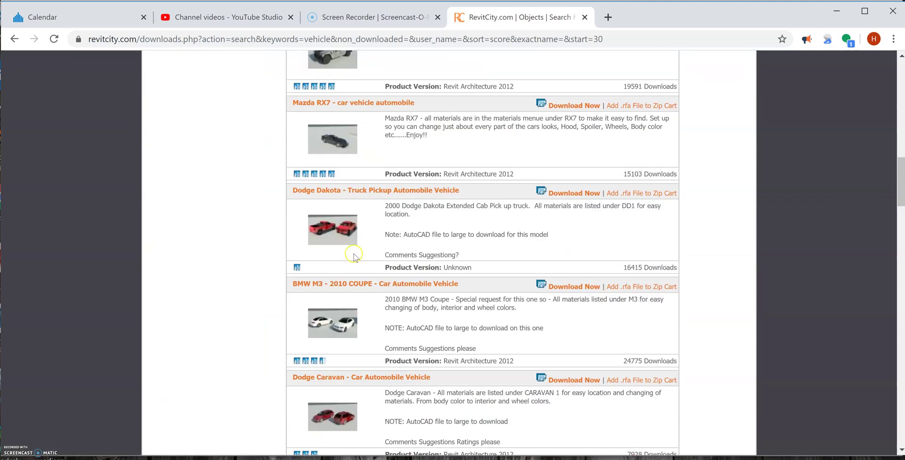
{"action": "scroll", "coordinate": [354, 257], "scroll_direction": "down", "scroll_amount": 3}
{"action": "scroll", "coordinate": [355, 258], "scroll_direction": "down", "scroll_amount": 5}
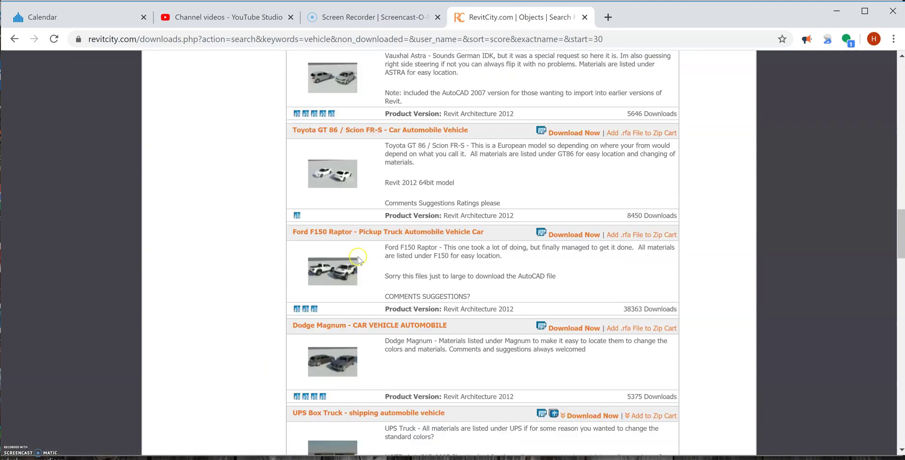
{"action": "scroll", "coordinate": [358, 258], "scroll_direction": "down", "scroll_amount": 2}
{"action": "scroll", "coordinate": [358, 259], "scroll_direction": "down", "scroll_amount": 5}
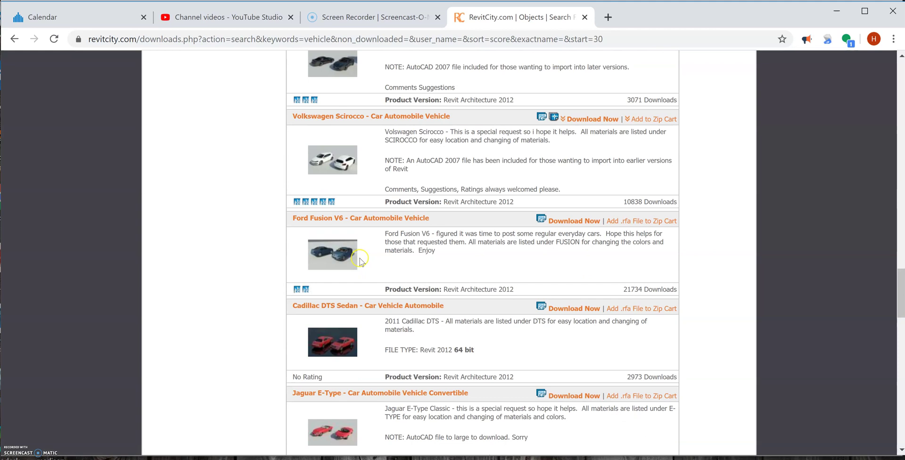
{"action": "scroll", "coordinate": [360, 260], "scroll_direction": "down", "scroll_amount": 12}
{"action": "scroll", "coordinate": [360, 266], "scroll_direction": "down", "scroll_amount": 5}
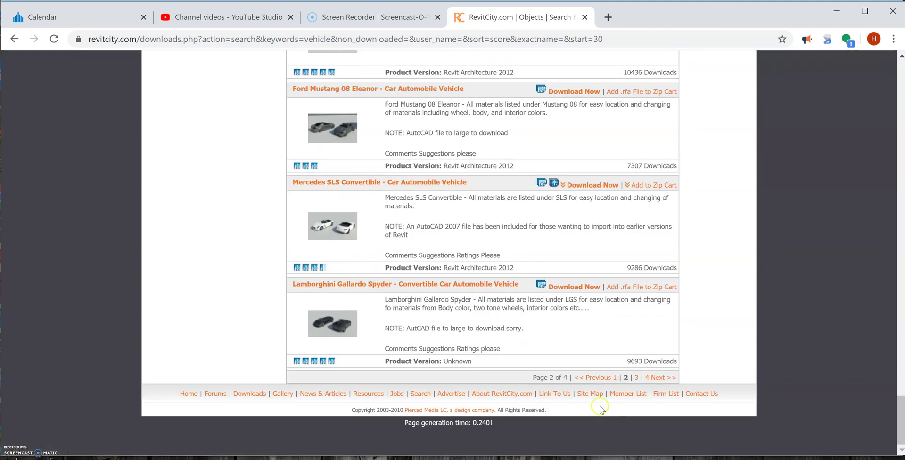
Step: Return to the first page of vehicle results and review its entries again to the end
{"action": "left_click", "coordinate": [615, 377]}
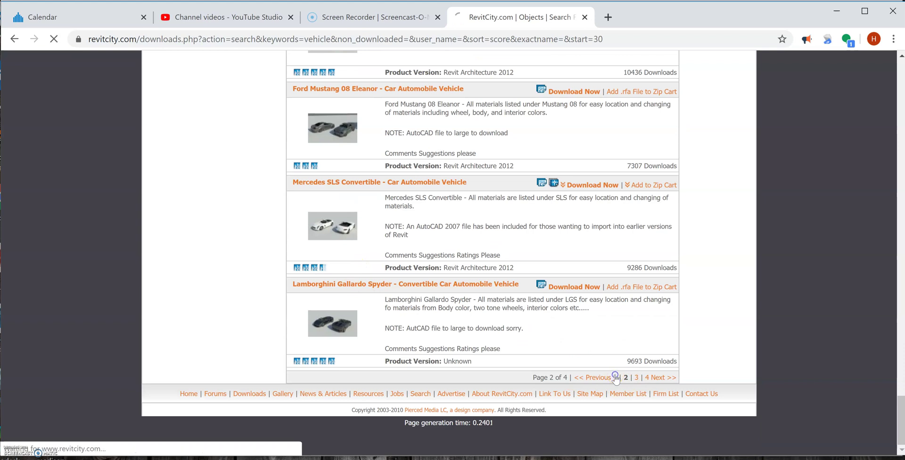
{"action": "scroll", "coordinate": [361, 241], "scroll_direction": "down", "scroll_amount": 7}
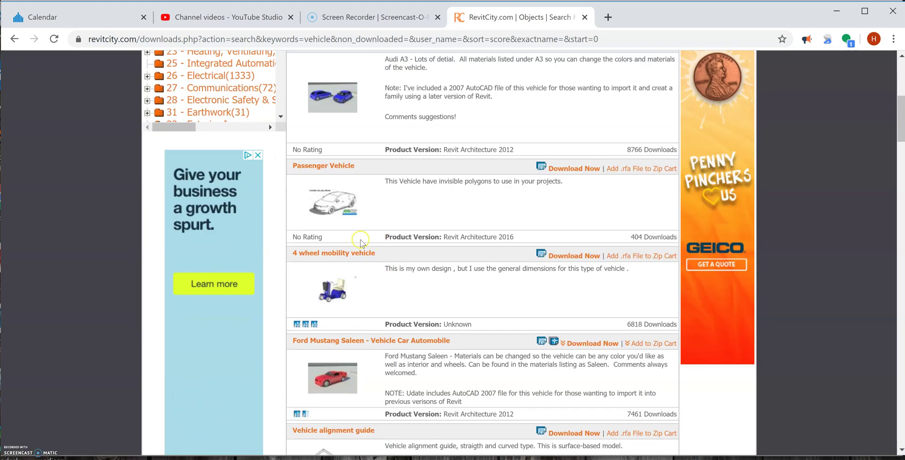
{"action": "scroll", "coordinate": [367, 238], "scroll_direction": "down", "scroll_amount": 4}
{"action": "scroll", "coordinate": [384, 213], "scroll_direction": "down", "scroll_amount": 10}
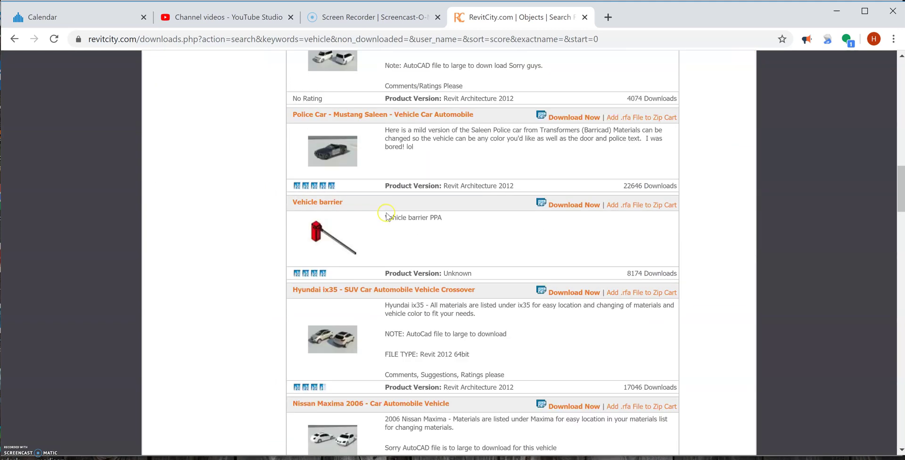
{"action": "scroll", "coordinate": [385, 216], "scroll_direction": "down", "scroll_amount": 5}
{"action": "scroll", "coordinate": [348, 231], "scroll_direction": "down", "scroll_amount": 6}
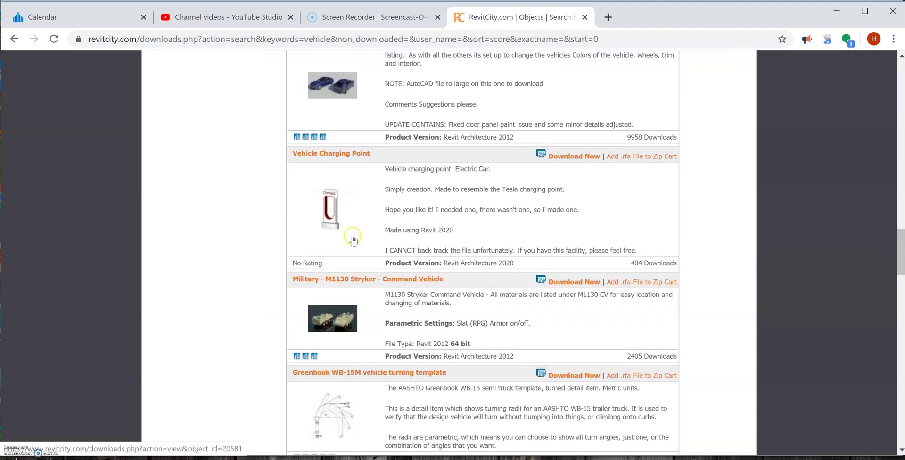
{"action": "scroll", "coordinate": [329, 217], "scroll_direction": "down", "scroll_amount": 1}
{"action": "scroll", "coordinate": [323, 210], "scroll_direction": "down", "scroll_amount": 5}
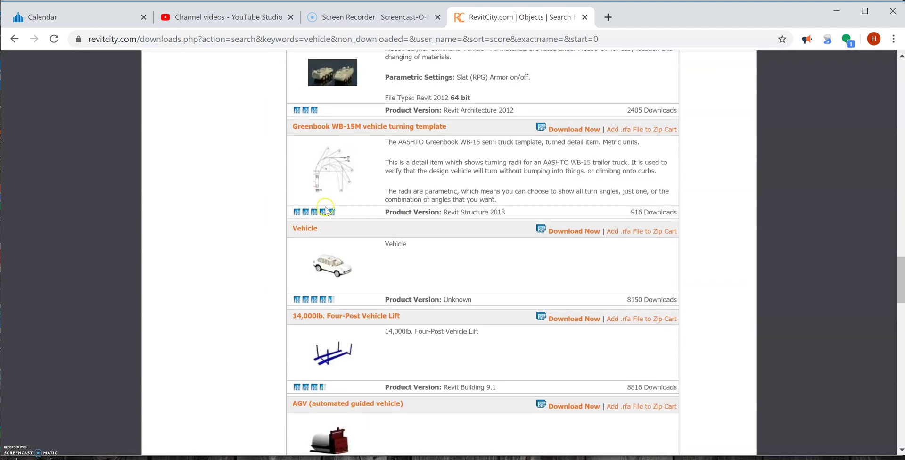
{"action": "scroll", "coordinate": [325, 207], "scroll_direction": "down", "scroll_amount": 15}
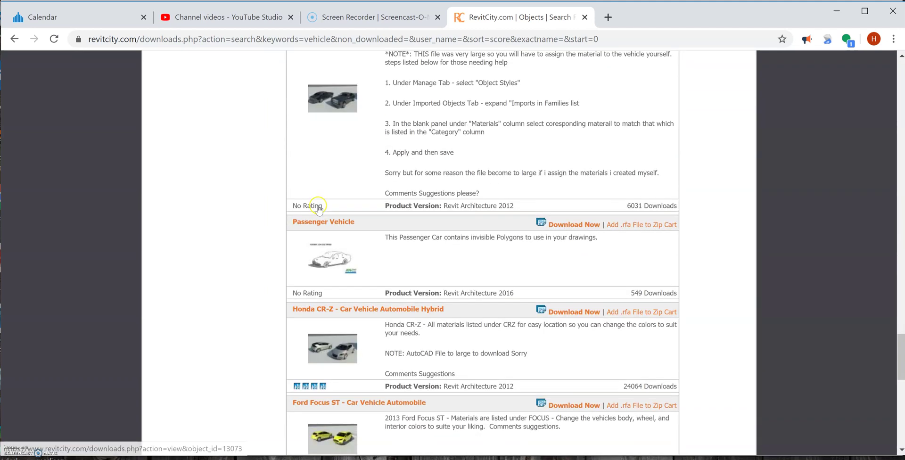
{"action": "scroll", "coordinate": [325, 204], "scroll_direction": "down", "scroll_amount": 9}
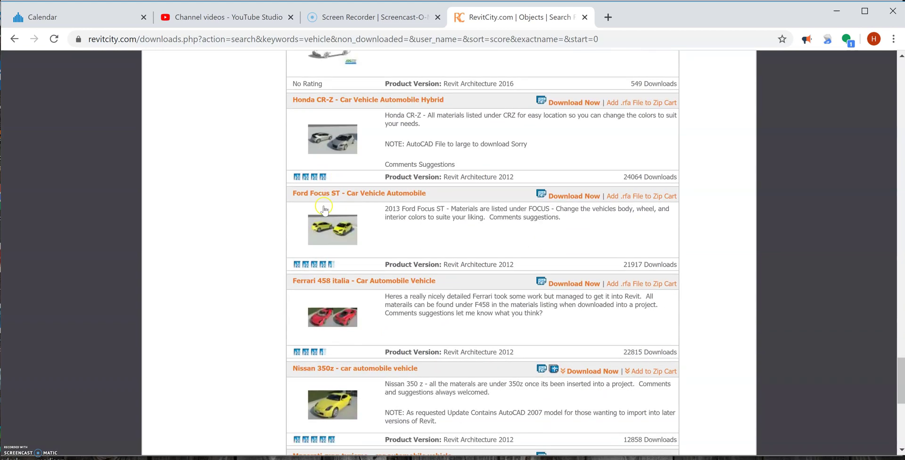
{"action": "scroll", "coordinate": [306, 206], "scroll_direction": "down", "scroll_amount": 4}
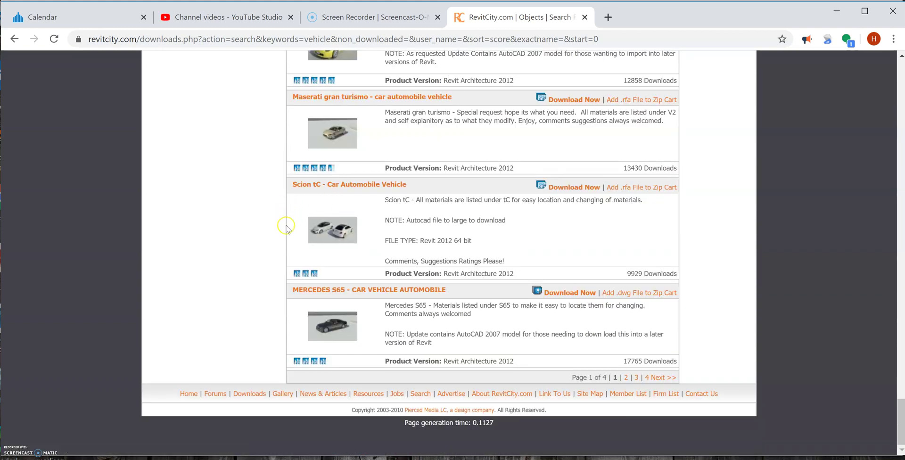
Step: Find the Rolls Royce Coupe in the first page of vehicle results and download its .rfa file
{"action": "scroll", "coordinate": [286, 226], "scroll_direction": "up", "scroll_amount": 12}
{"action": "scroll", "coordinate": [292, 226], "scroll_direction": "up", "scroll_amount": 15}
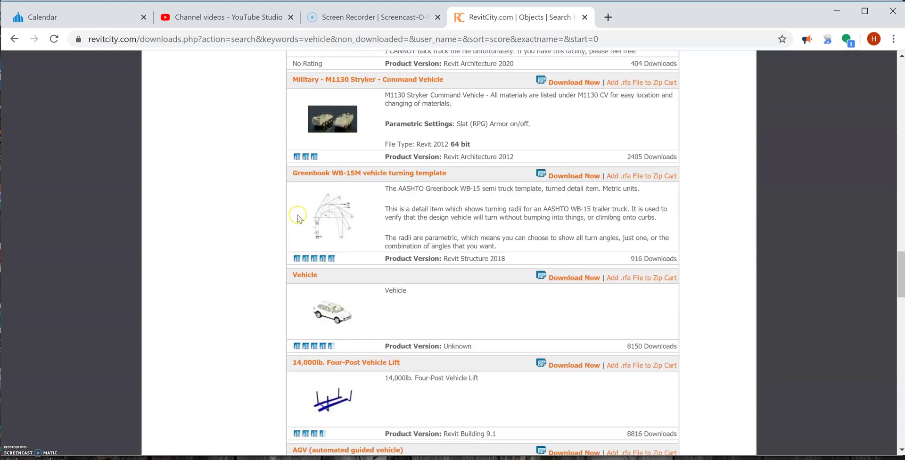
{"action": "scroll", "coordinate": [299, 217], "scroll_direction": "up", "scroll_amount": 11}
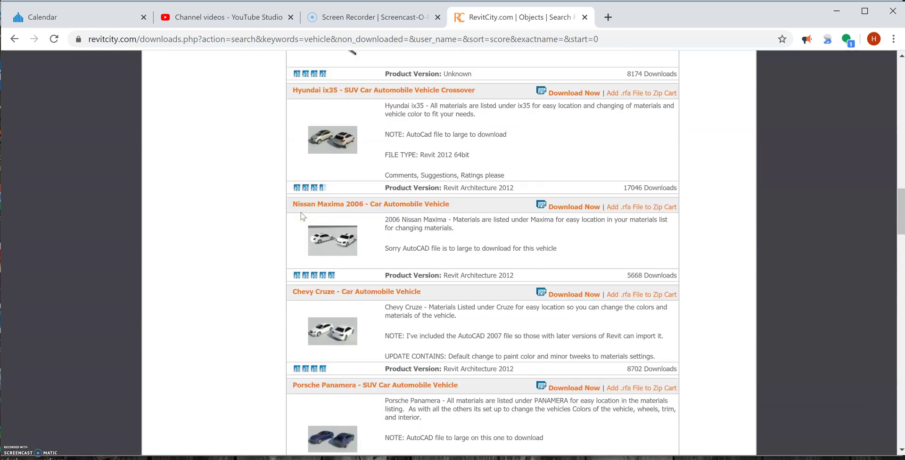
{"action": "scroll", "coordinate": [303, 216], "scroll_direction": "up", "scroll_amount": 4}
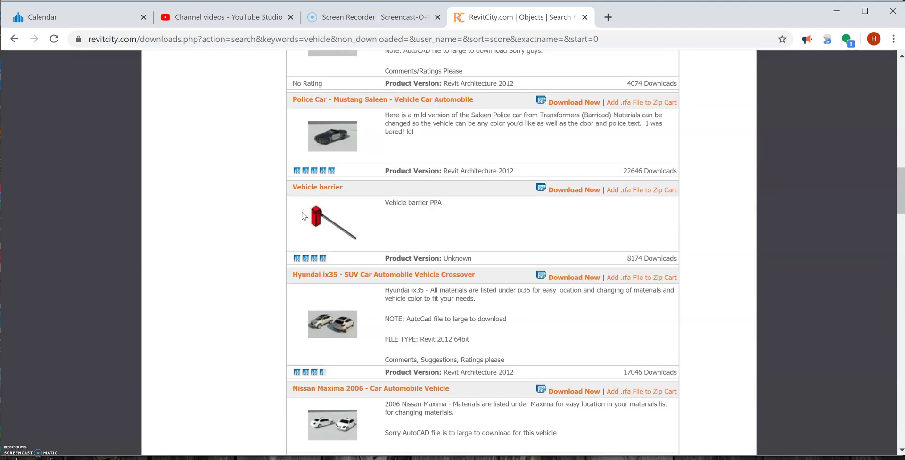
{"action": "scroll", "coordinate": [304, 216], "scroll_direction": "up", "scroll_amount": 7}
{"action": "scroll", "coordinate": [304, 212], "scroll_direction": "down", "scroll_amount": 10}
{"action": "scroll", "coordinate": [304, 211], "scroll_direction": "down", "scroll_amount": 20}
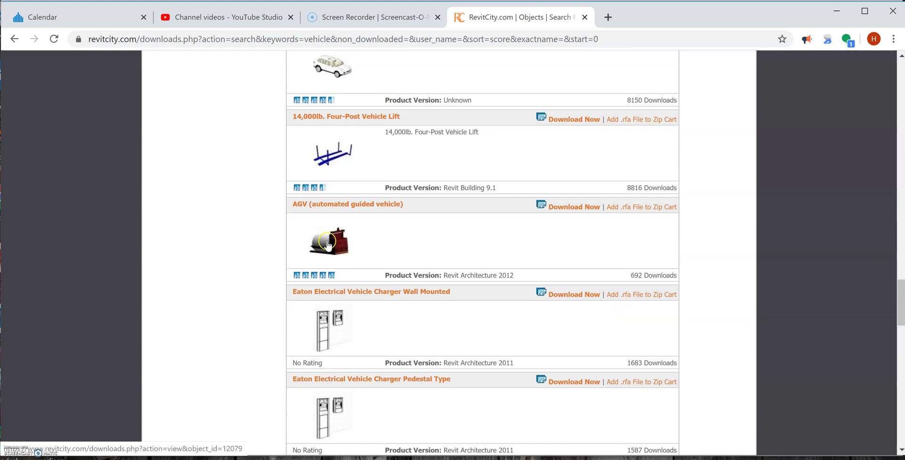
{"action": "scroll", "coordinate": [329, 245], "scroll_direction": "down", "scroll_amount": 8}
{"action": "left_click", "coordinate": [559, 101]}
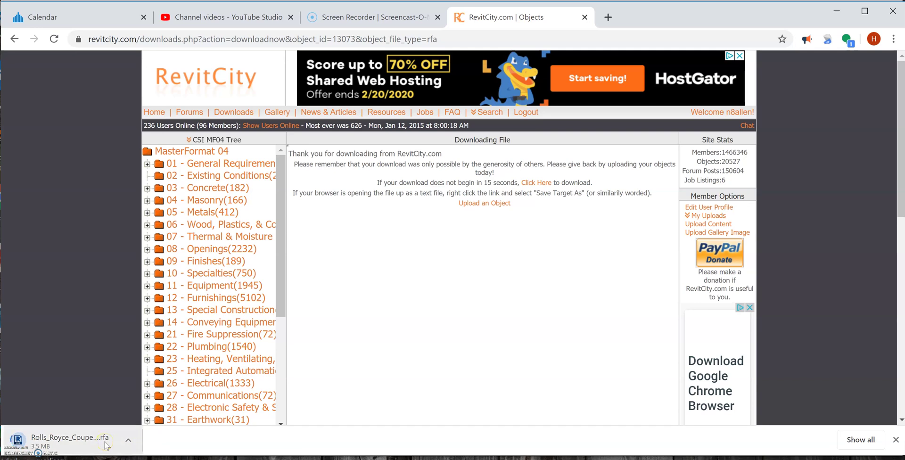
Step: Open the downloaded Rolls Royce Coupe family in Revit and upgrade it from Revit 2012 to Revit 2020
{"action": "left_click", "coordinate": [47, 391]}
{"action": "left_click", "coordinate": [130, 440]}
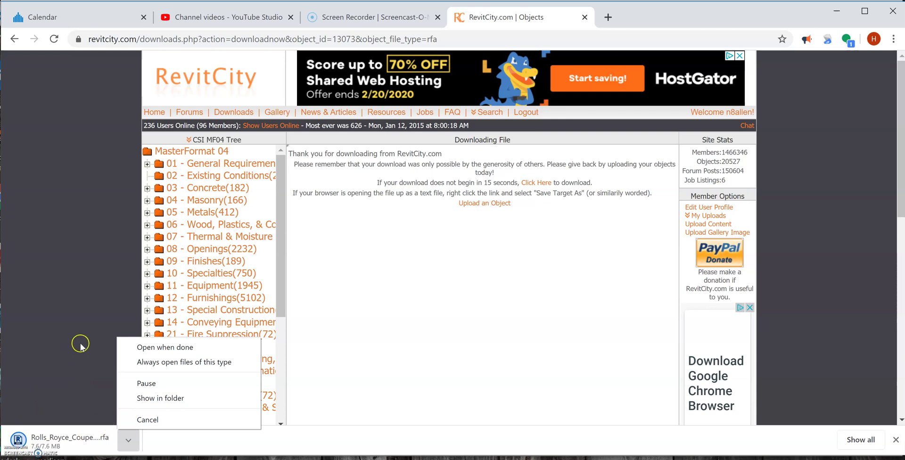
{"action": "left_click", "coordinate": [69, 441]}
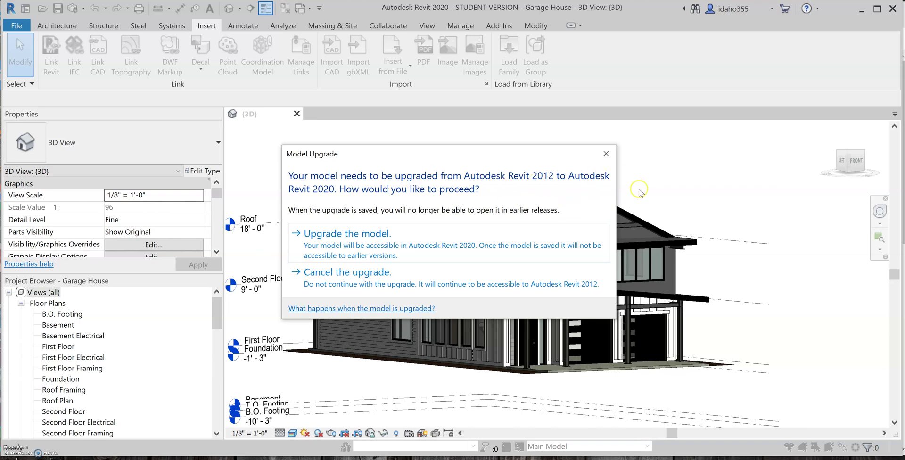
{"action": "left_click", "coordinate": [347, 234]}
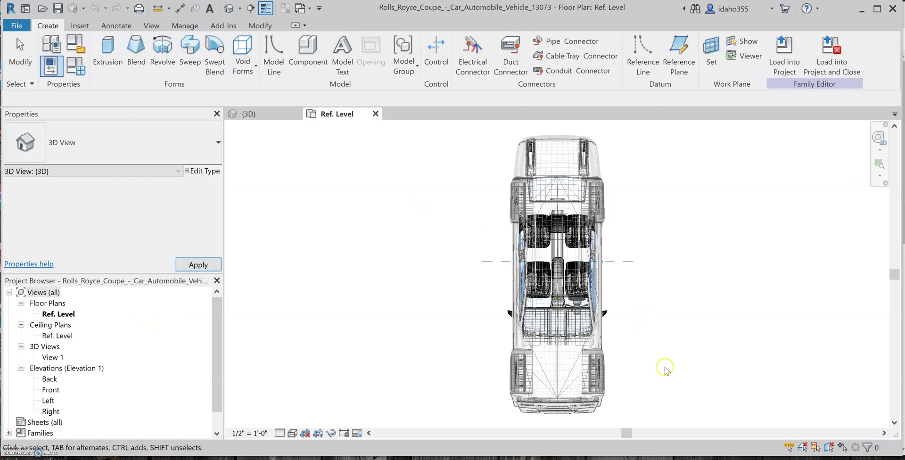
Step: Inspect the car's plan geometry in the family's Ref. Level view
{"action": "middle_click_drag", "start_coordinate": [634, 366], "coordinate": [476, 281]}
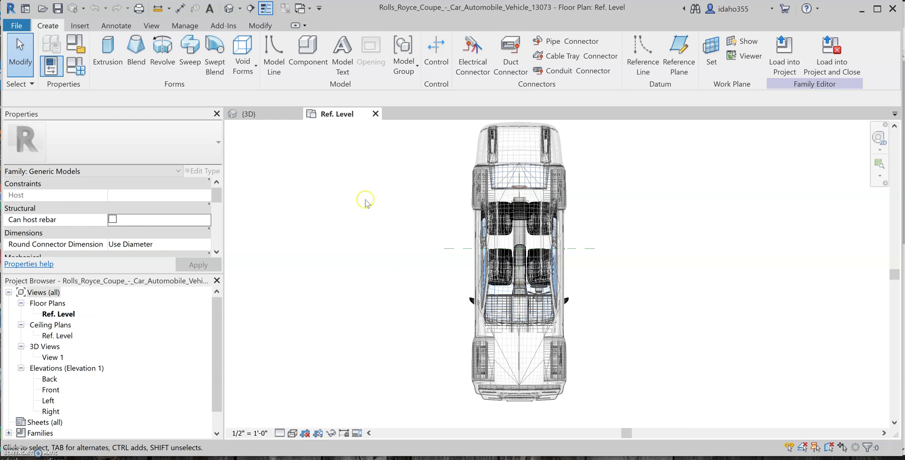
{"action": "scroll", "coordinate": [387, 202], "scroll_direction": "down", "scroll_amount": 3}
{"action": "scroll", "coordinate": [408, 172], "scroll_direction": "up", "scroll_amount": 3}
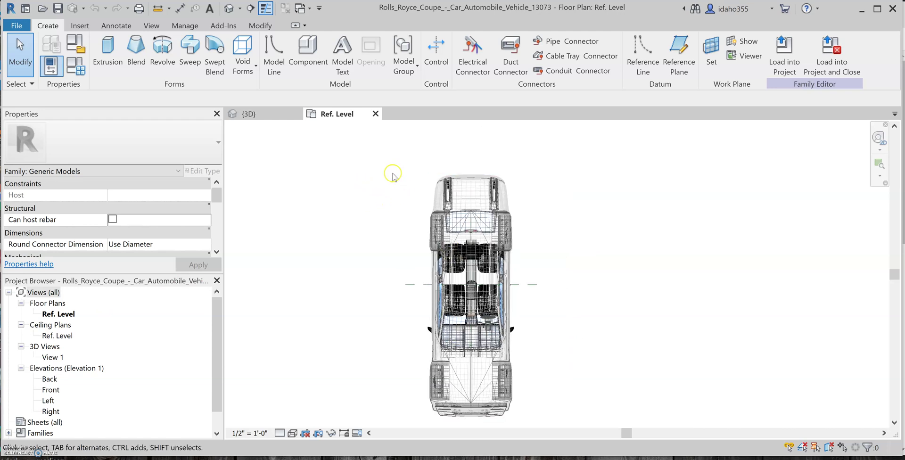
{"action": "scroll", "coordinate": [398, 202], "scroll_direction": "down", "scroll_amount": 3}
{"action": "scroll", "coordinate": [377, 298], "scroll_direction": "up", "scroll_amount": 3}
{"action": "scroll", "coordinate": [383, 252], "scroll_direction": "down", "scroll_amount": 3}
{"action": "scroll", "coordinate": [396, 165], "scroll_direction": "up", "scroll_amount": 2}
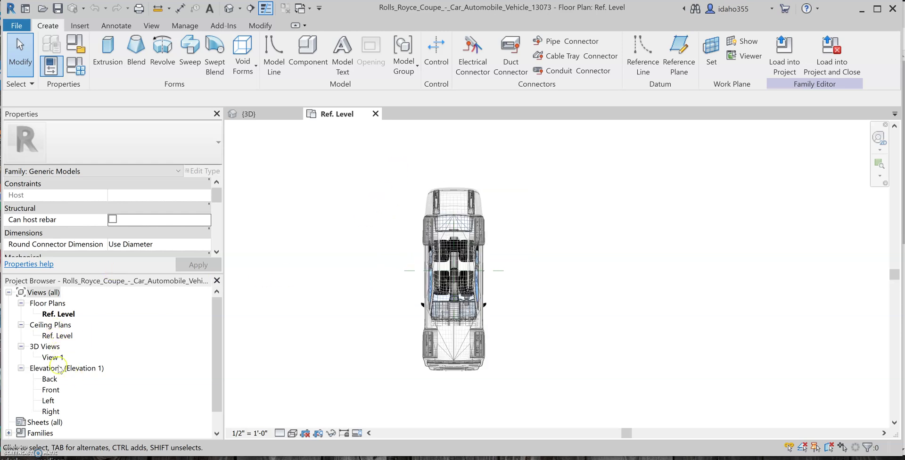
Step: Open the family's 3D view View 1 and orbit the car to see it from its right side
{"action": "scroll", "coordinate": [47, 357], "scroll_direction": "down", "scroll_amount": 1}
{"action": "scroll", "coordinate": [44, 361], "scroll_direction": "up", "scroll_amount": 2}
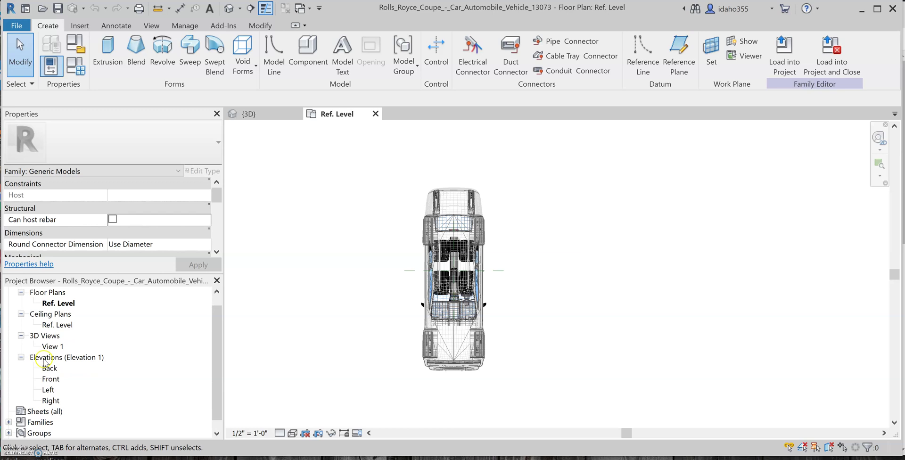
{"action": "scroll", "coordinate": [48, 350], "scroll_direction": "down", "scroll_amount": 1}
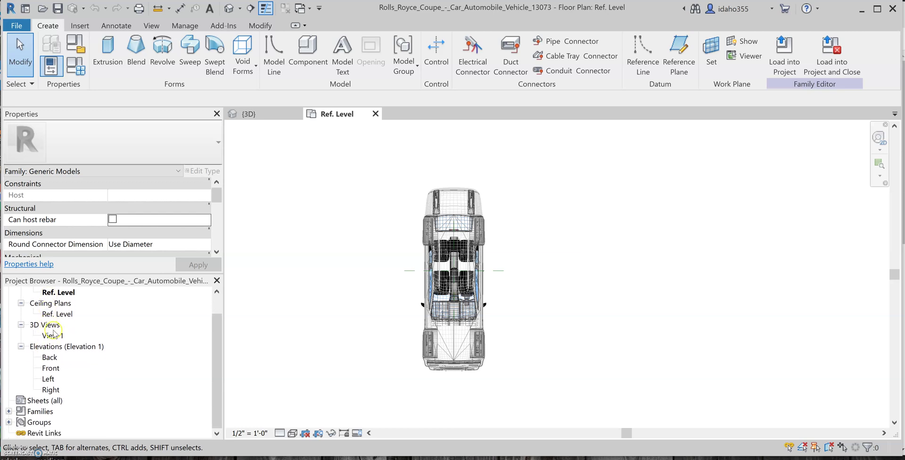
{"action": "left_click", "coordinate": [37, 402]}
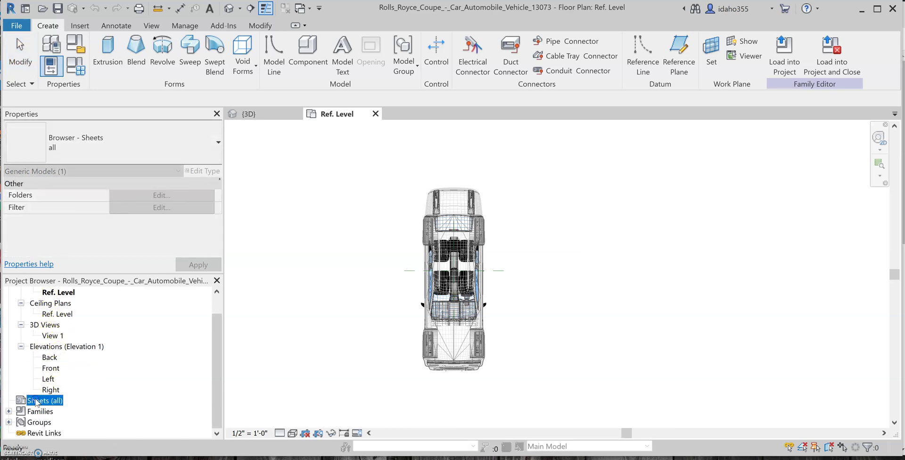
{"action": "double_click", "coordinate": [48, 335]}
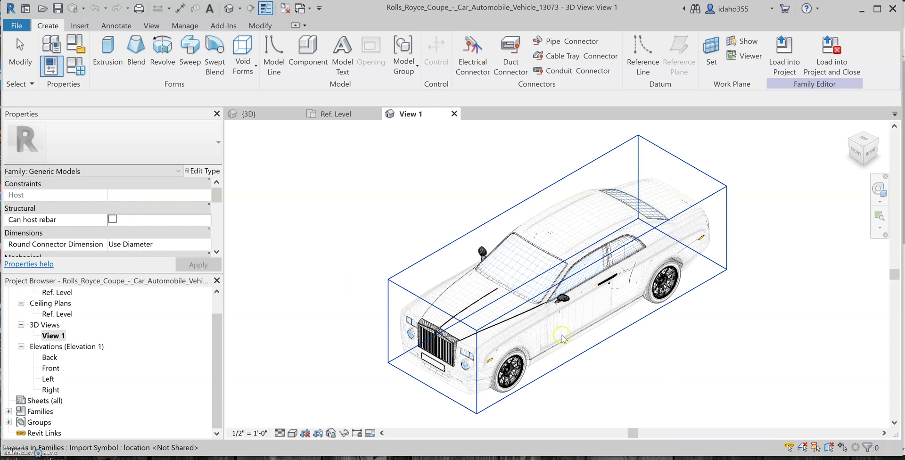
{"action": "left_click", "coordinate": [642, 353]}
{"action": "mouse_move", "coordinate": [567, 284]}
{"action": "middle_mouse_down", "text": "shift"}
{"action": "mouse_move", "coordinate": [612, 188]}
{"action": "mouse_move", "coordinate": [645, 299]}
{"action": "mouse_move", "coordinate": [562, 294]}
{"action": "middle_mouse_up", "text": "shift"}
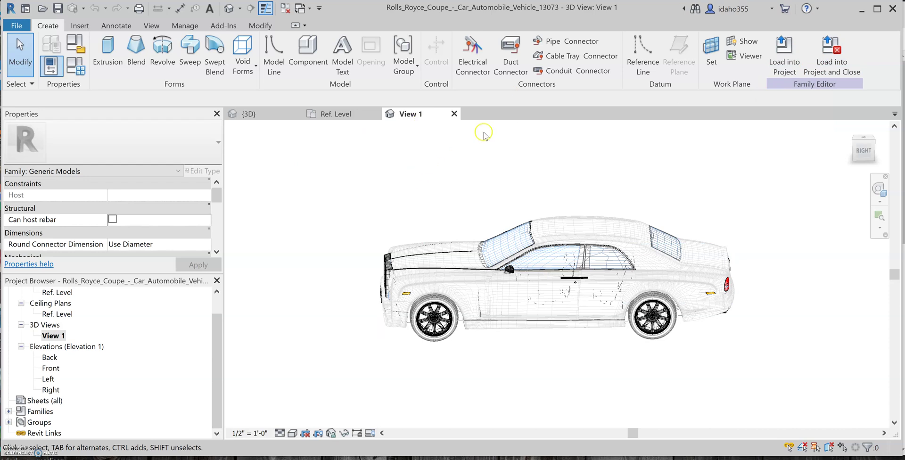
Step: Load the Rolls Royce Coupe family into the Garage House project, closing the family, and open the First Floor plan
{"action": "left_click", "coordinate": [832, 49]}
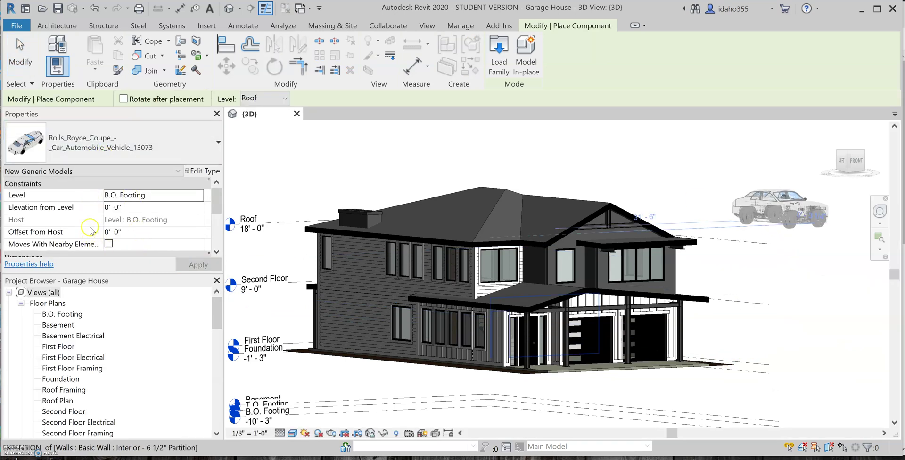
{"action": "scroll", "coordinate": [67, 313], "scroll_direction": "down", "scroll_amount": 2}
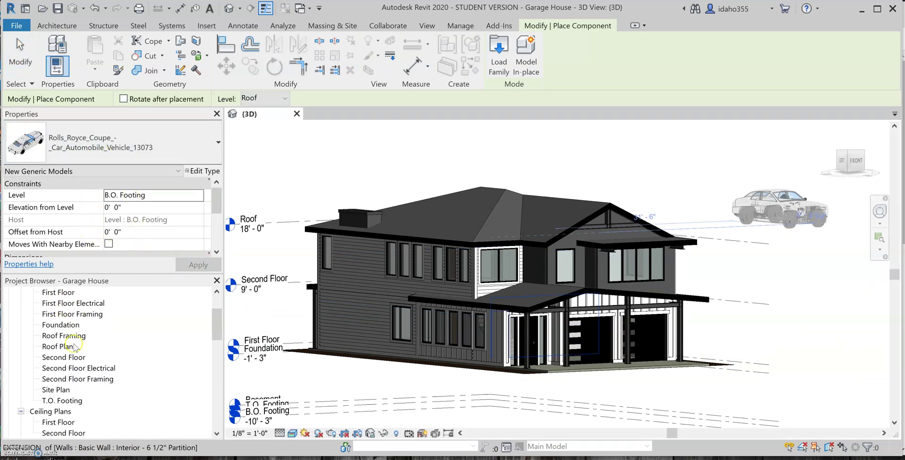
{"action": "scroll", "coordinate": [66, 341], "scroll_direction": "up", "scroll_amount": 2}
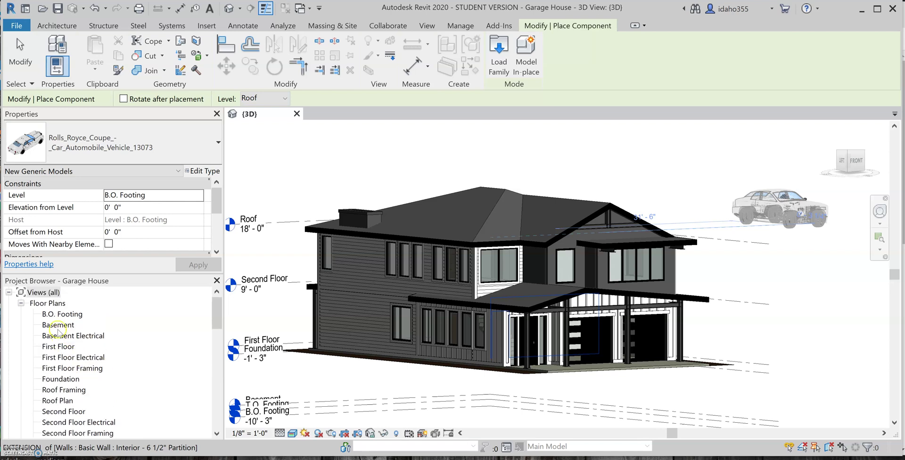
{"action": "double_click", "coordinate": [61, 347]}
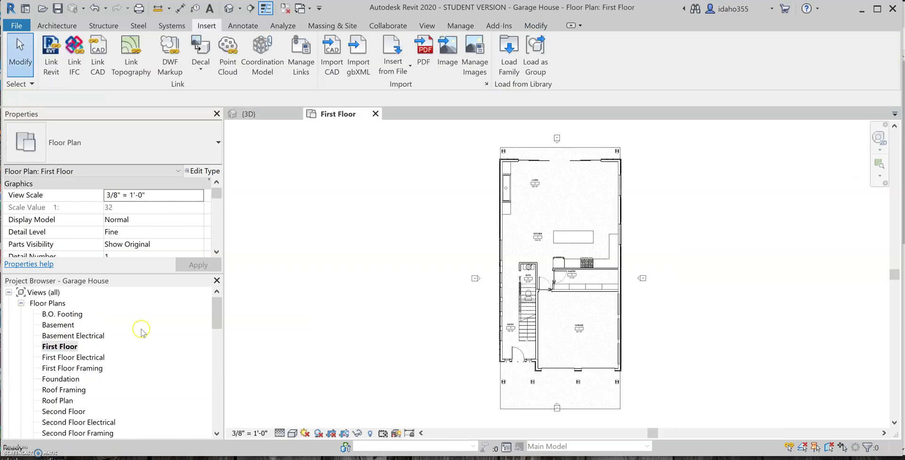
Step: Start placing a component near the garage on the First Floor plan, with the Rolls Royce Coupe as its type
{"action": "scroll", "coordinate": [492, 297], "scroll_direction": "up", "scroll_amount": 6}
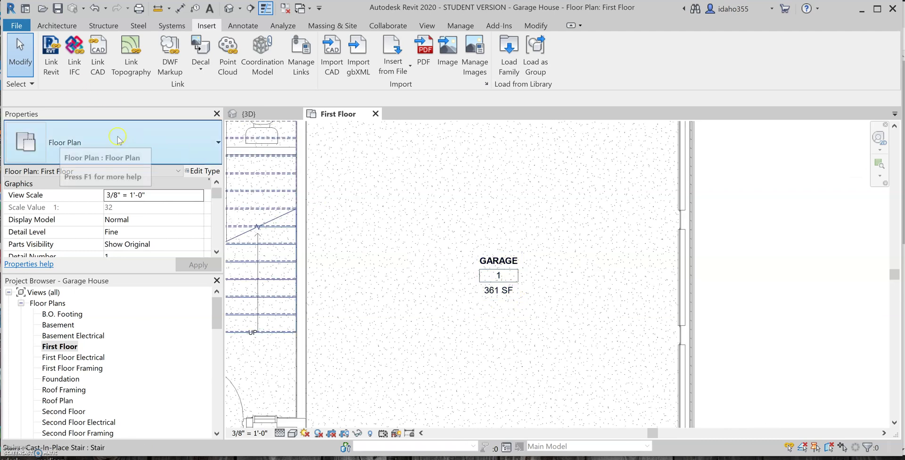
{"action": "left_click", "coordinate": [48, 27]}
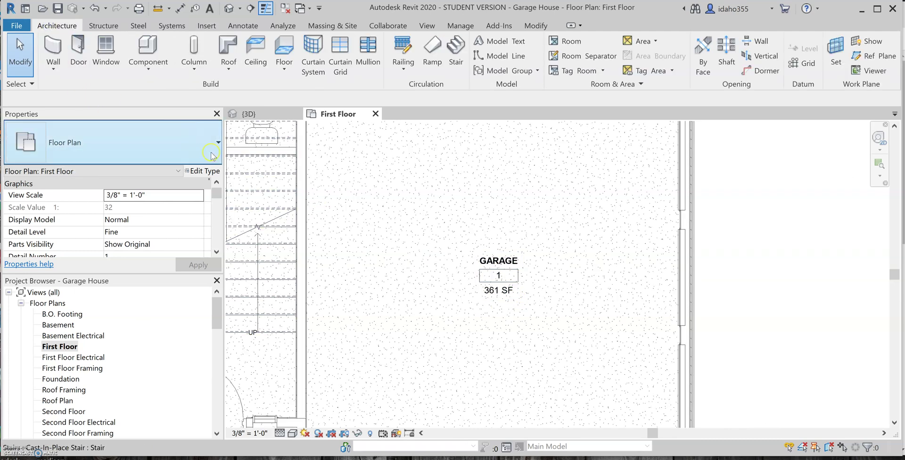
{"action": "left_click", "coordinate": [141, 69]}
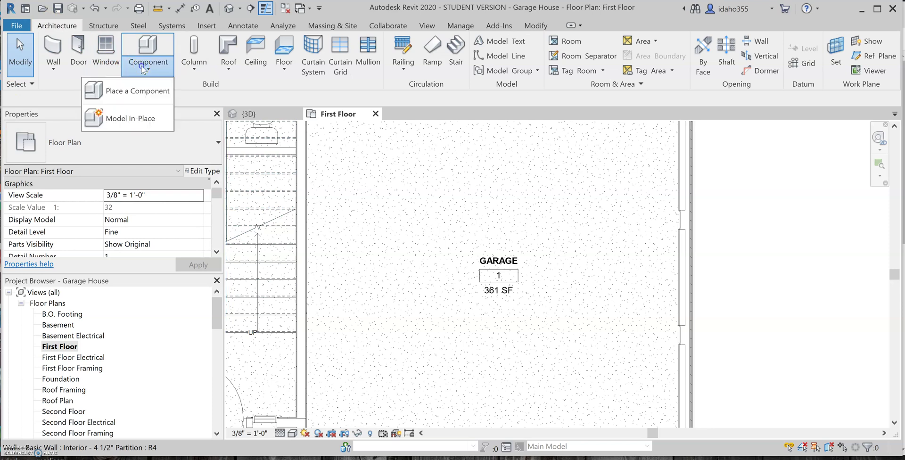
{"action": "left_click", "coordinate": [136, 91]}
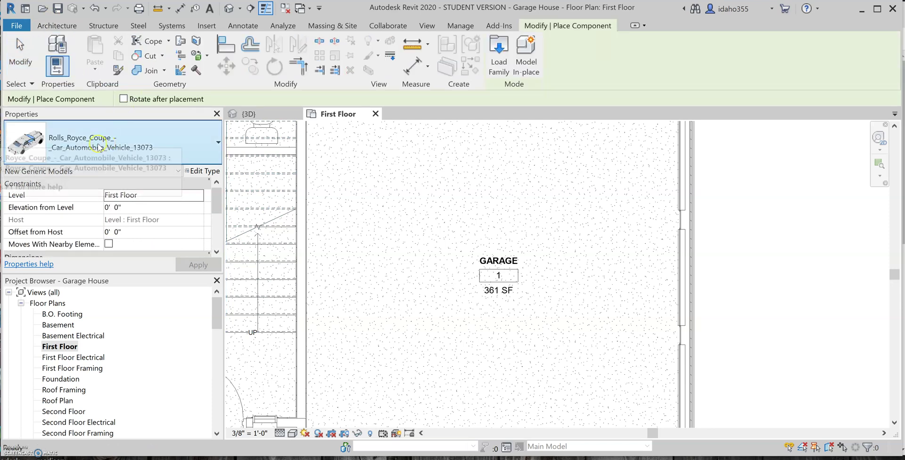
{"action": "left_click", "coordinate": [59, 25]}
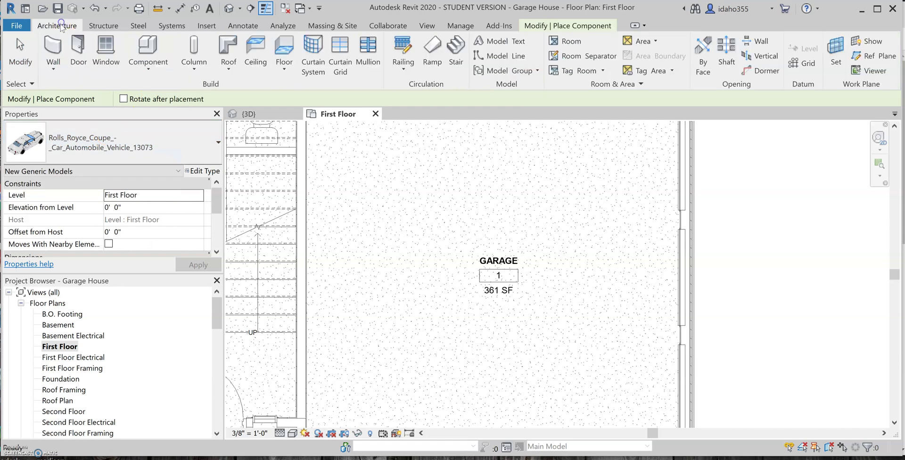
{"action": "left_click", "coordinate": [148, 66]}
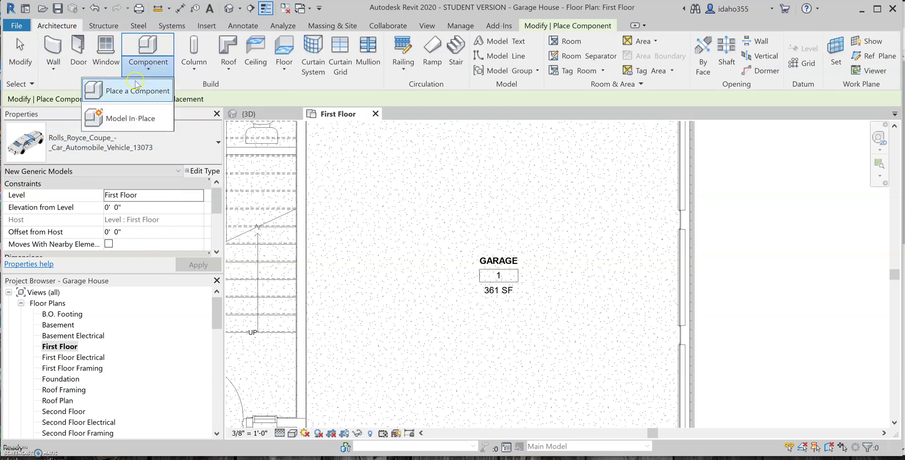
{"action": "left_click", "coordinate": [142, 43]}
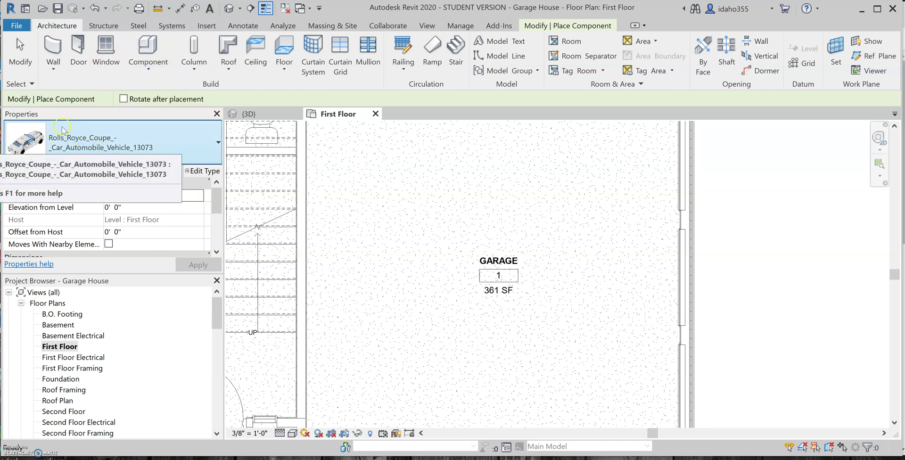
Step: Look through the project's loaded component types and keep the Rolls Royce Coupe as the type for placement
{"action": "left_click", "coordinate": [170, 141]}
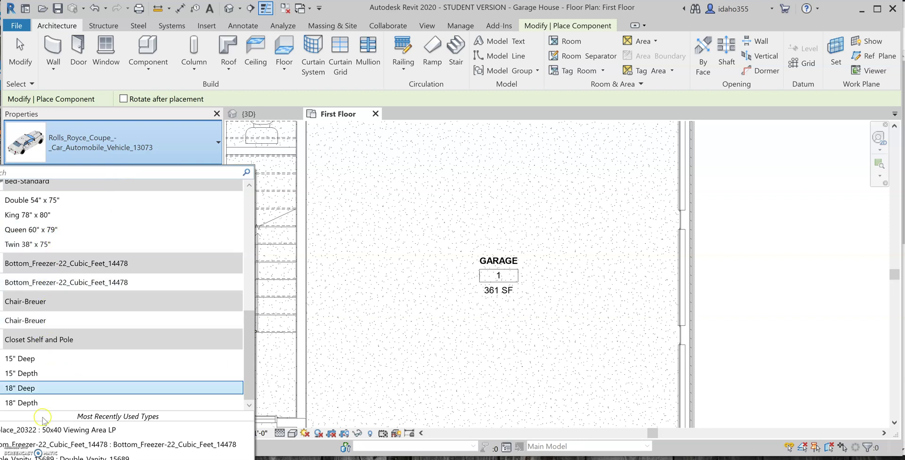
{"action": "scroll", "coordinate": [48, 245], "scroll_direction": "up", "scroll_amount": 3}
{"action": "scroll", "coordinate": [51, 234], "scroll_direction": "down", "scroll_amount": 3}
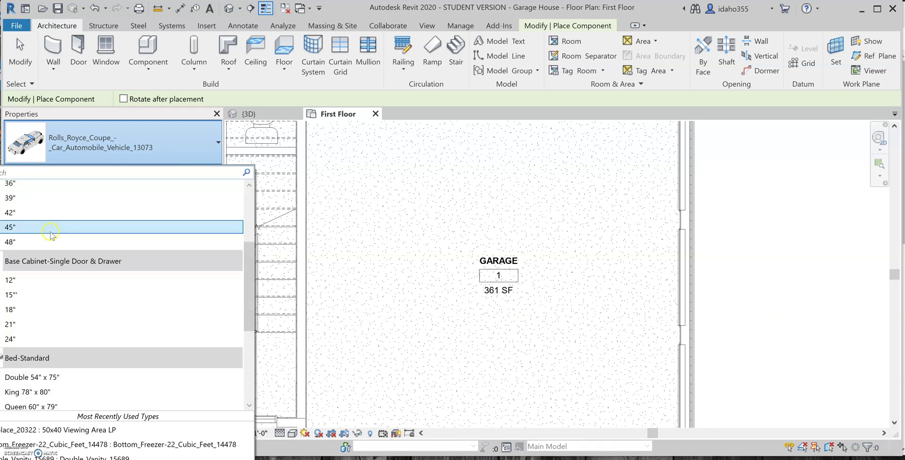
{"action": "scroll", "coordinate": [37, 264], "scroll_direction": "up", "scroll_amount": 2}
{"action": "scroll", "coordinate": [34, 262], "scroll_direction": "down", "scroll_amount": 2}
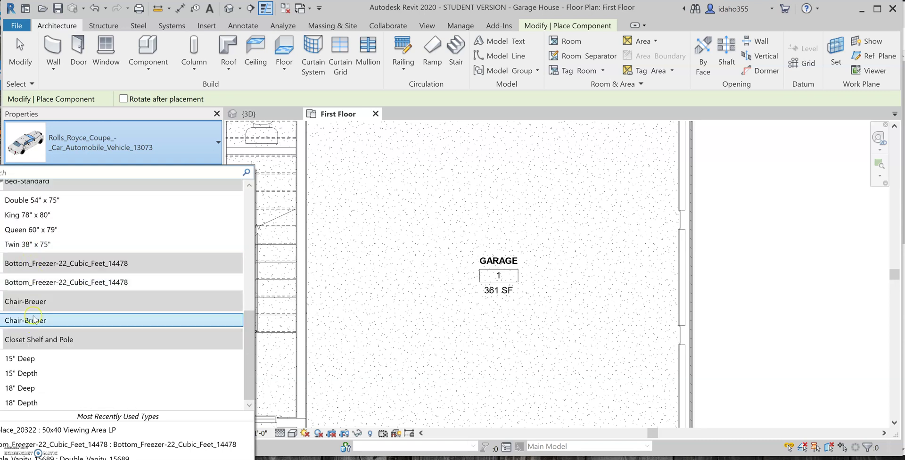
{"action": "scroll", "coordinate": [34, 256], "scroll_direction": "up", "scroll_amount": 6}
{"action": "scroll", "coordinate": [36, 222], "scroll_direction": "down", "scroll_amount": 1}
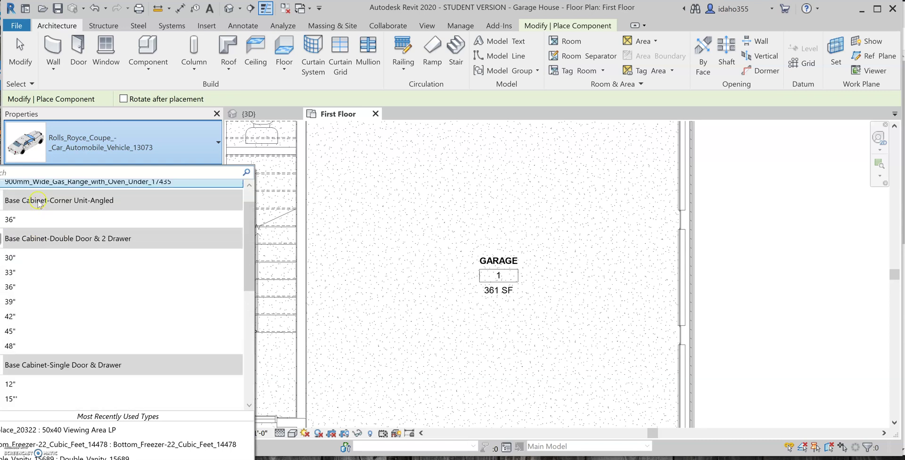
{"action": "scroll", "coordinate": [70, 188], "scroll_direction": "up", "scroll_amount": 1}
{"action": "left_click", "coordinate": [108, 141]}
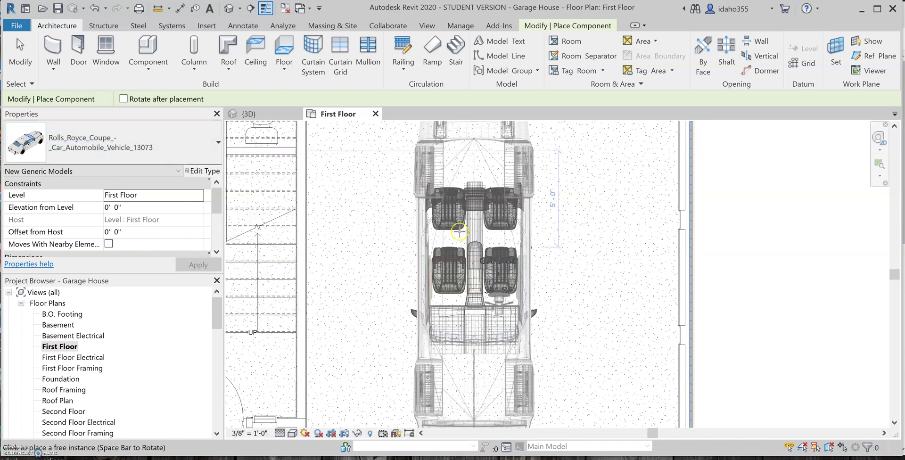
Step: Place the Rolls Royce Coupe in the left bay of the first-floor garage and finish placing components
{"action": "scroll", "coordinate": [456, 219], "scroll_direction": "down", "scroll_amount": 2}
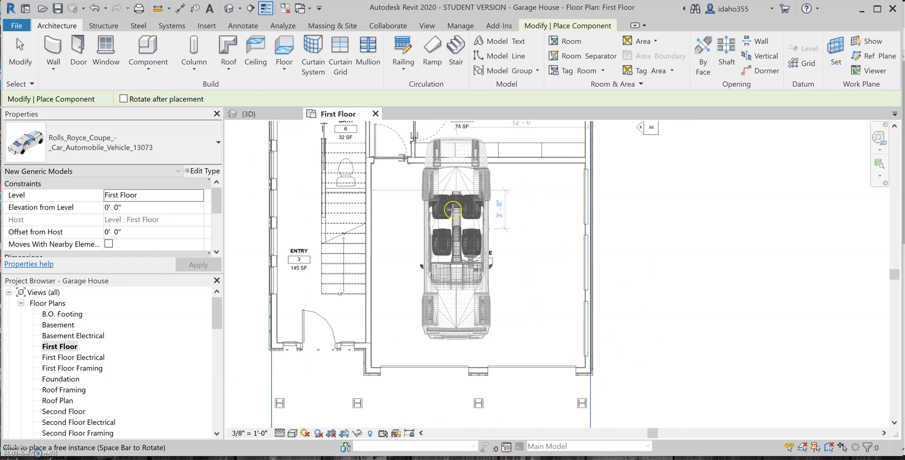
{"action": "scroll", "coordinate": [451, 221], "scroll_direction": "down", "scroll_amount": 2}
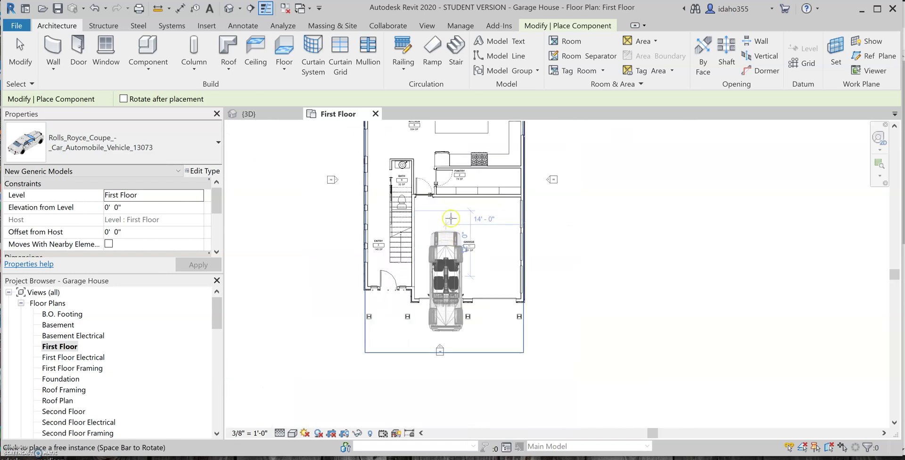
{"action": "scroll", "coordinate": [451, 218], "scroll_direction": "up", "scroll_amount": 2}
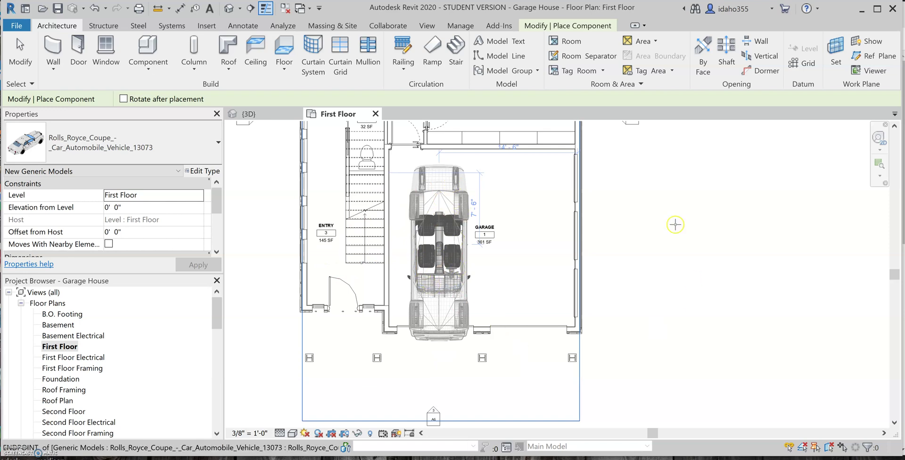
{"action": "key", "text": "Escape"}
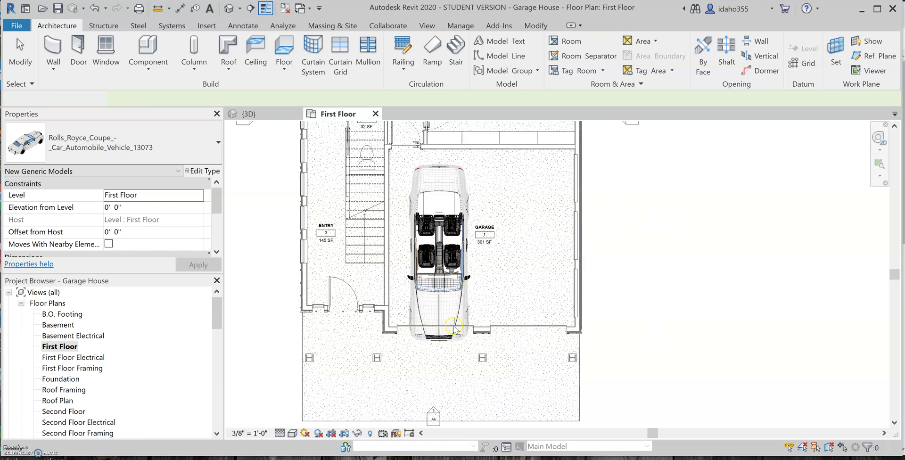
{"action": "scroll", "coordinate": [521, 245], "scroll_direction": "down", "scroll_amount": 2}
{"action": "key", "text": "Escape"}
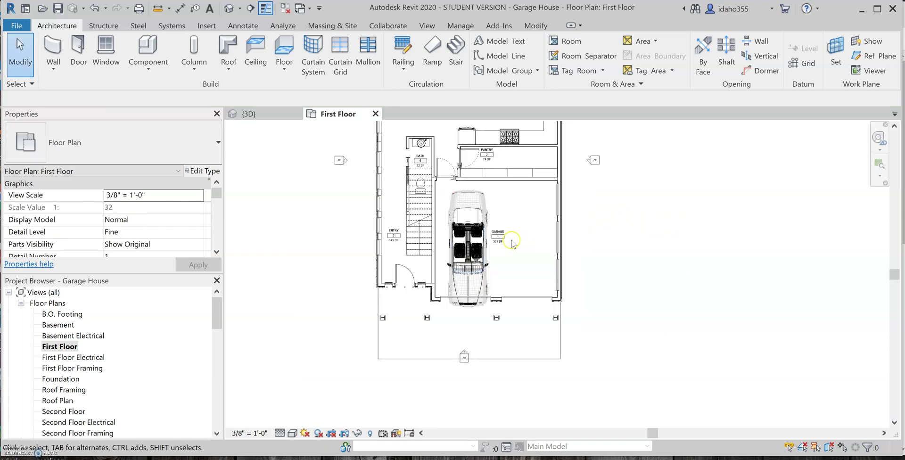
Step: Temporarily hide the garage door in front of the placed car in the 3D view
{"action": "scroll", "coordinate": [468, 216], "scroll_direction": "up", "scroll_amount": 2}
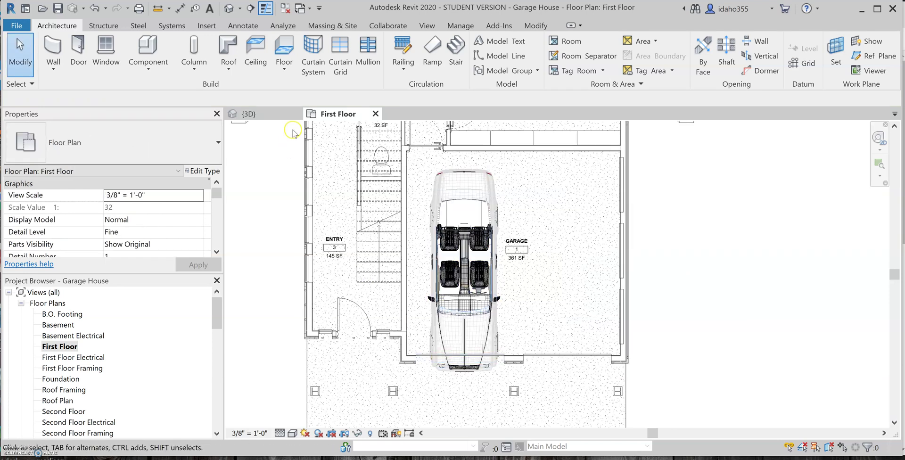
{"action": "left_click", "coordinate": [255, 117]}
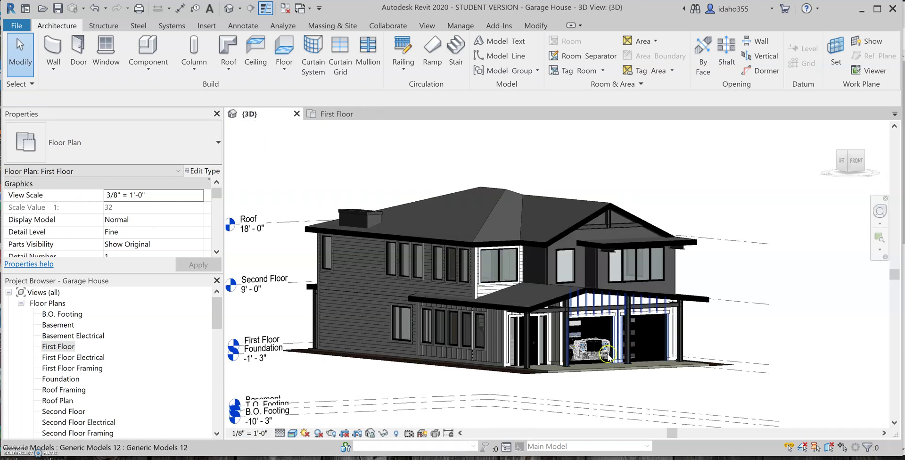
{"action": "scroll", "coordinate": [589, 318], "scroll_direction": "up", "scroll_amount": 5}
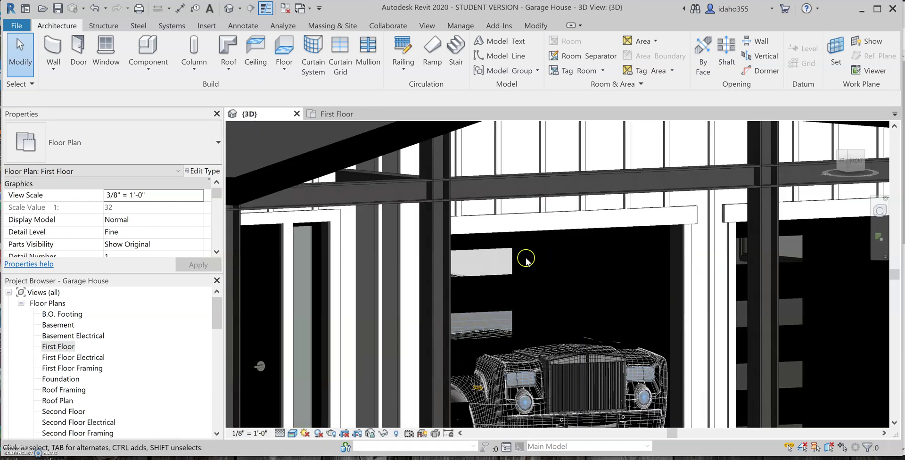
{"action": "left_click", "coordinate": [487, 245]}
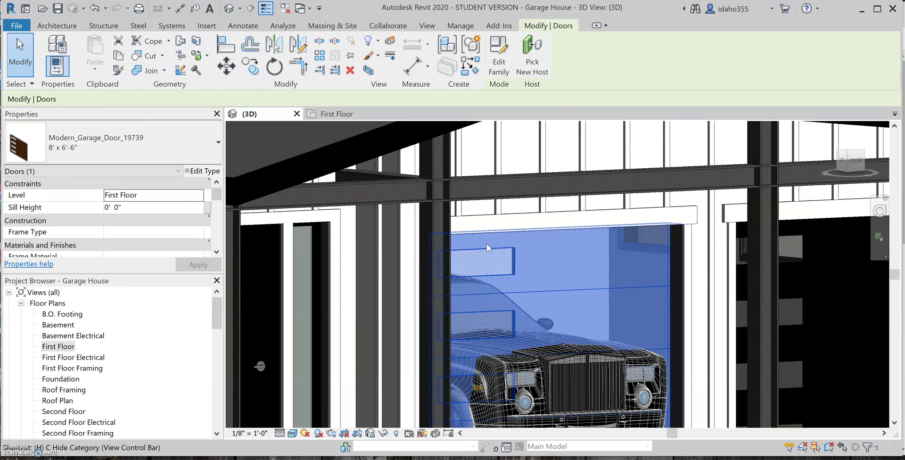
{"action": "key", "text": "h"}
{"action": "key", "text": "h"}
{"action": "scroll", "coordinate": [506, 237], "scroll_direction": "down", "scroll_amount": 2}
{"action": "scroll", "coordinate": [506, 237], "scroll_direction": "down", "scroll_amount": 4}
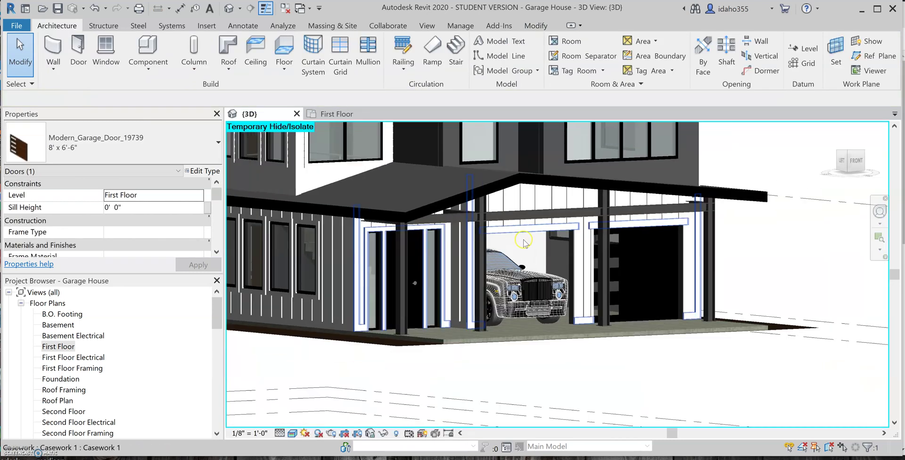
Step: View the car inside the garage from the front, and delete it from the 3D view
{"action": "middle_click_drag", "start_coordinate": [444, 262], "coordinate": [491, 296], "text": "shift"}
{"action": "scroll", "coordinate": [389, 290], "scroll_direction": "up", "scroll_amount": 2}
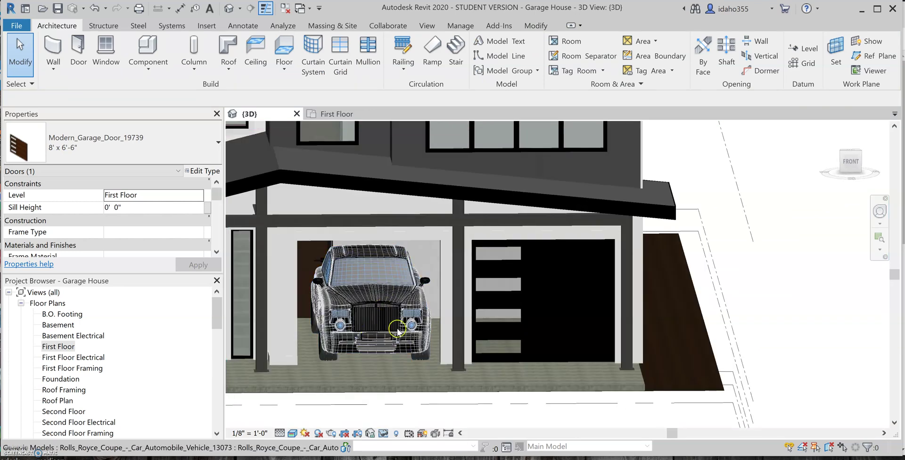
{"action": "scroll", "coordinate": [397, 328], "scroll_direction": "up", "scroll_amount": 1}
{"action": "middle_click_drag", "start_coordinate": [393, 372], "coordinate": [428, 276], "text": "shift"}
{"action": "scroll", "coordinate": [439, 262], "scroll_direction": "down", "scroll_amount": 5}
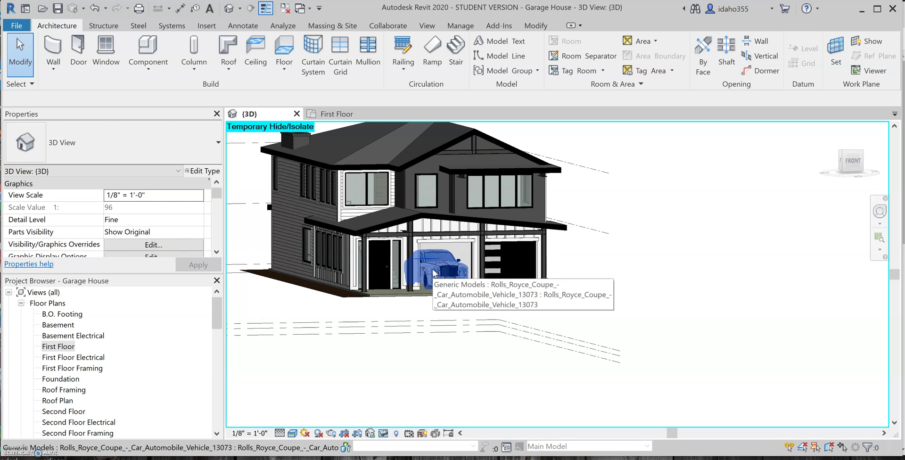
{"action": "left_click", "coordinate": [433, 255]}
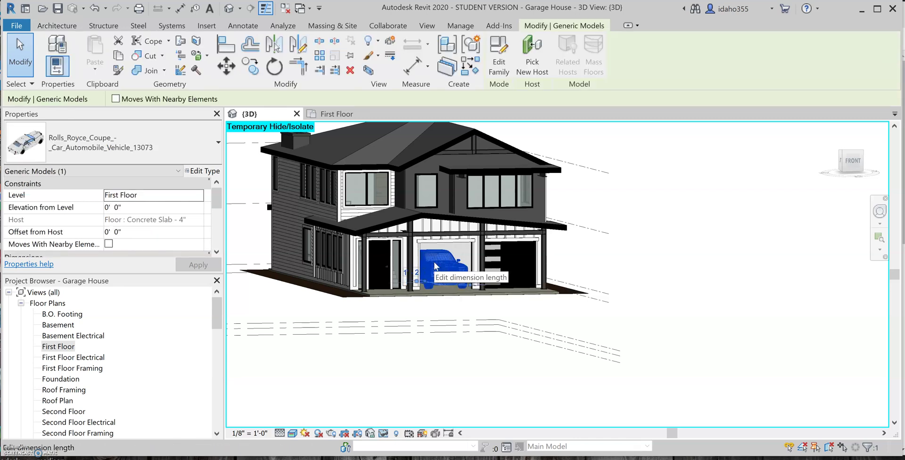
{"action": "key", "text": "Delete"}
{"action": "left_click", "coordinate": [548, 278]}
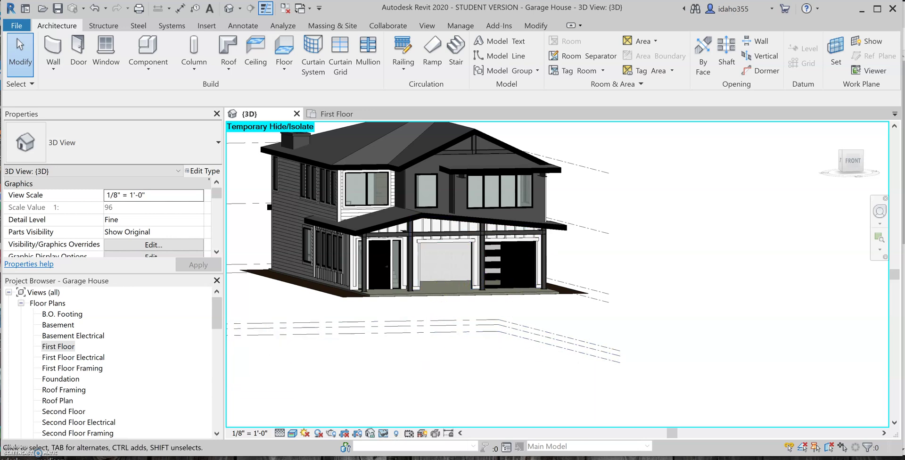
Step: Switch to the browser, download the Rolls Royce Coupe family again from RevitCity, and check the Downloads folder for it
{"action": "left_click", "coordinate": [329, 459]}
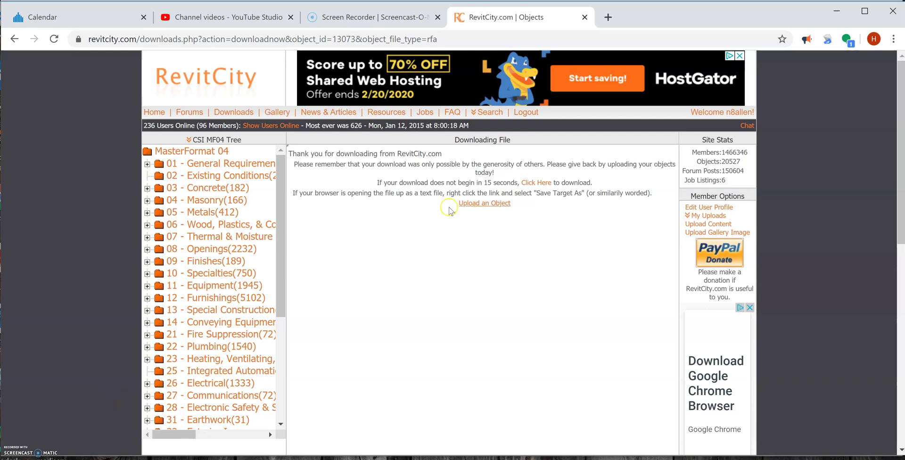
{"action": "left_click", "coordinate": [545, 183]}
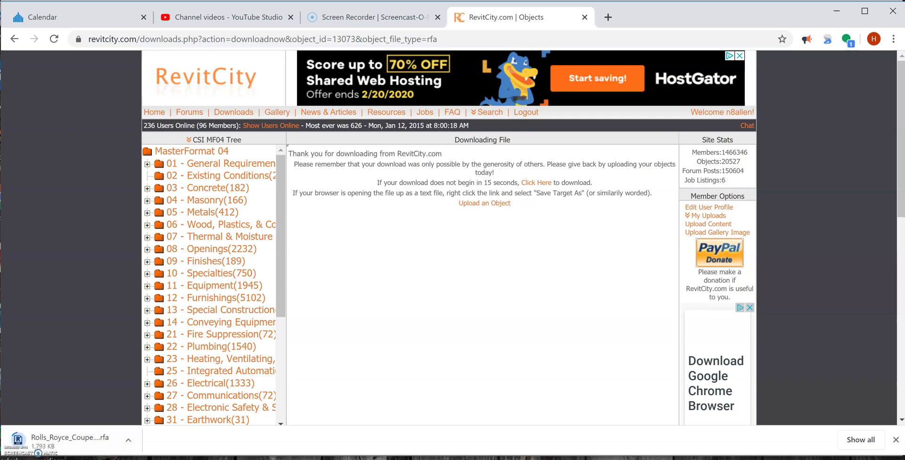
{"action": "left_click", "coordinate": [141, 459]}
{"action": "scroll", "coordinate": [47, 255], "scroll_direction": "up", "scroll_amount": 2}
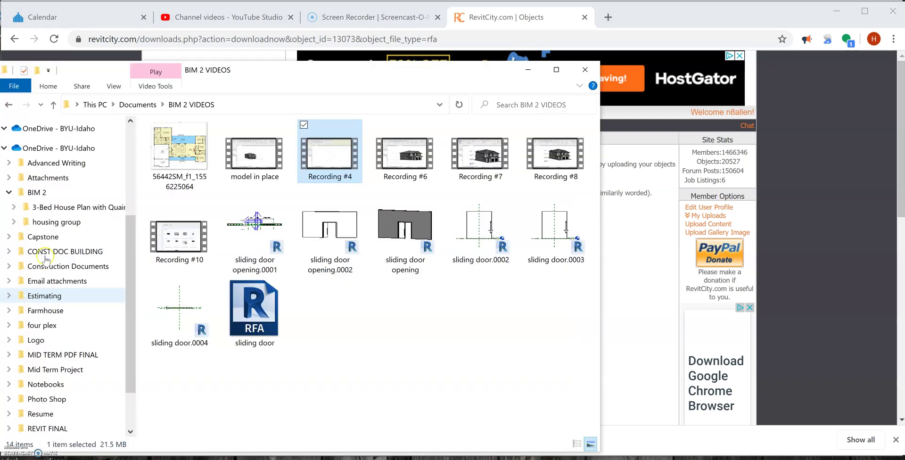
{"action": "scroll", "coordinate": [47, 254], "scroll_direction": "up", "scroll_amount": 2}
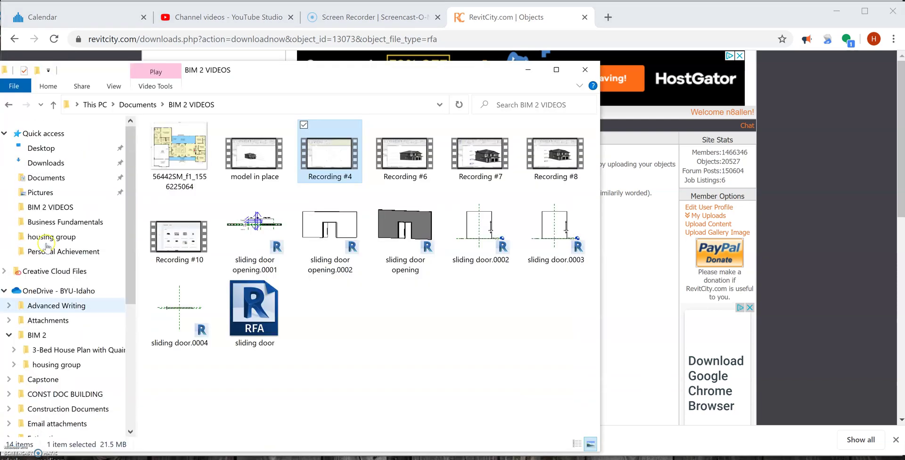
{"action": "left_click", "coordinate": [57, 163]}
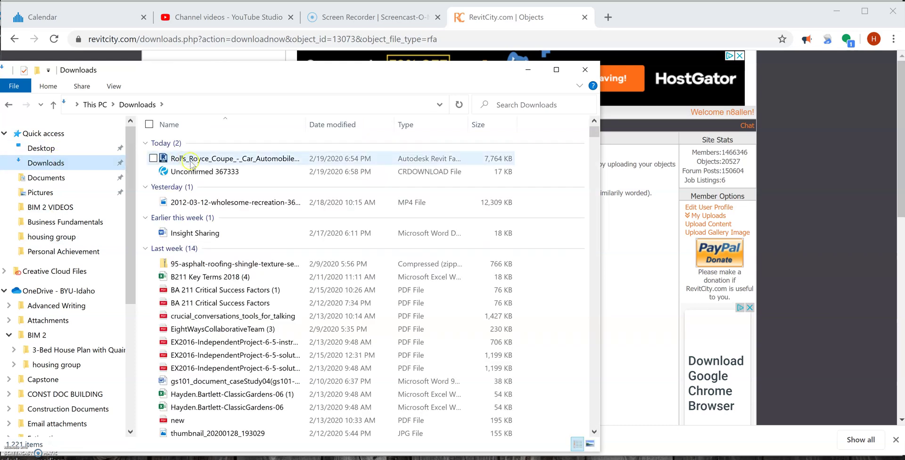
{"action": "left_click", "coordinate": [527, 70]}
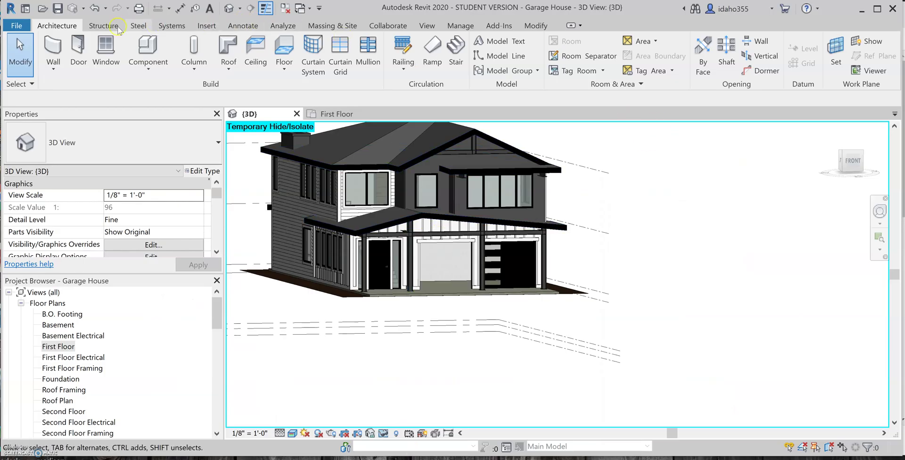
{"action": "left_click", "coordinate": [203, 26]}
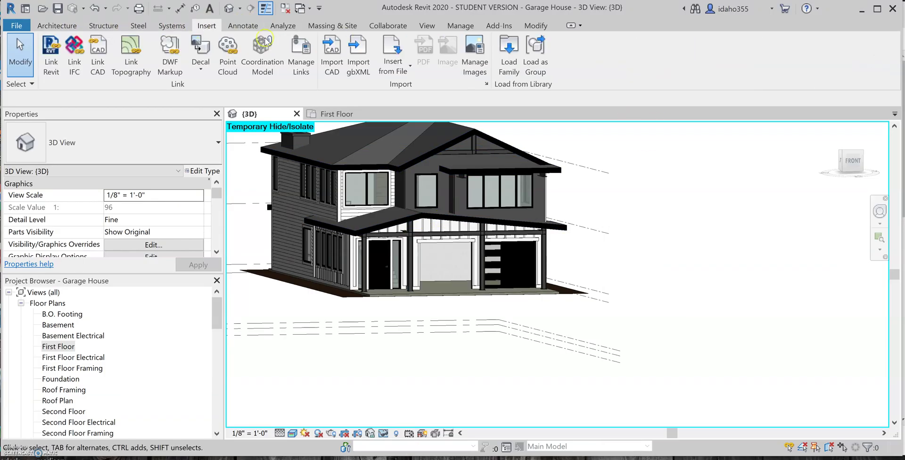
{"action": "left_click", "coordinate": [516, 69]}
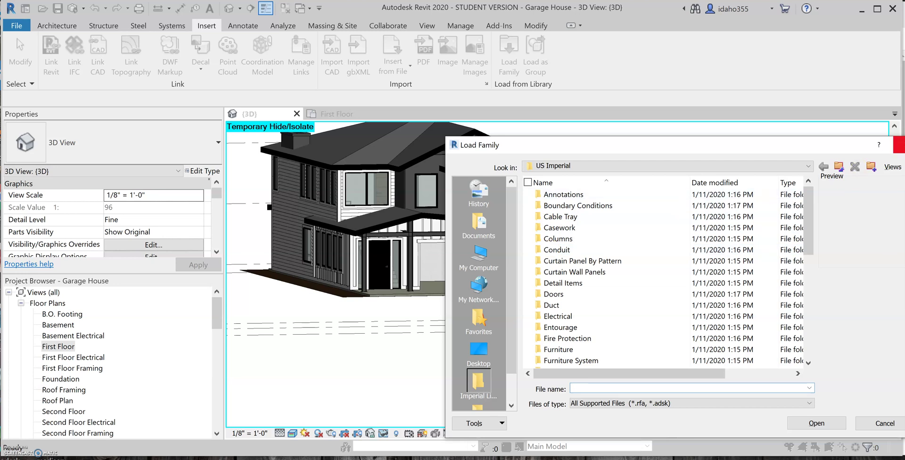
{"action": "left_click", "coordinate": [898, 146]}
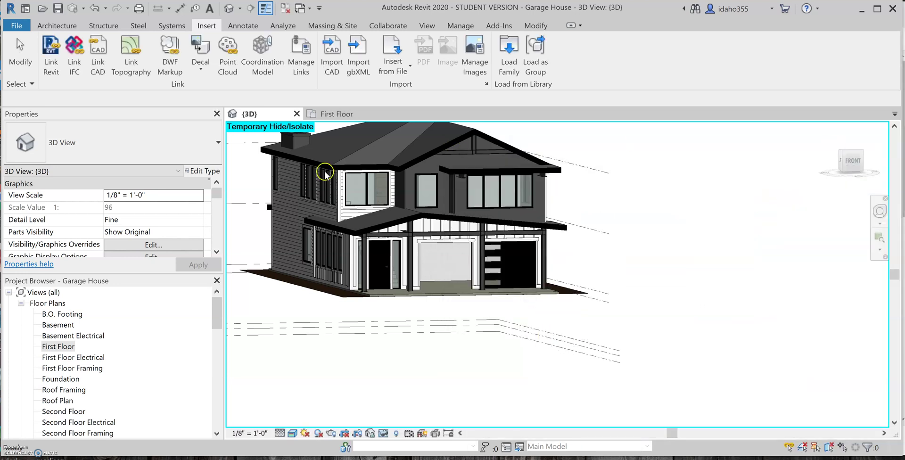
Step: Open the First Floor plan and load the family Rolls_Royce_Coupe_-_Car_Automobile_Vehicle_13073 (1).rfa from the Downloads folder
{"action": "double_click", "coordinate": [54, 347]}
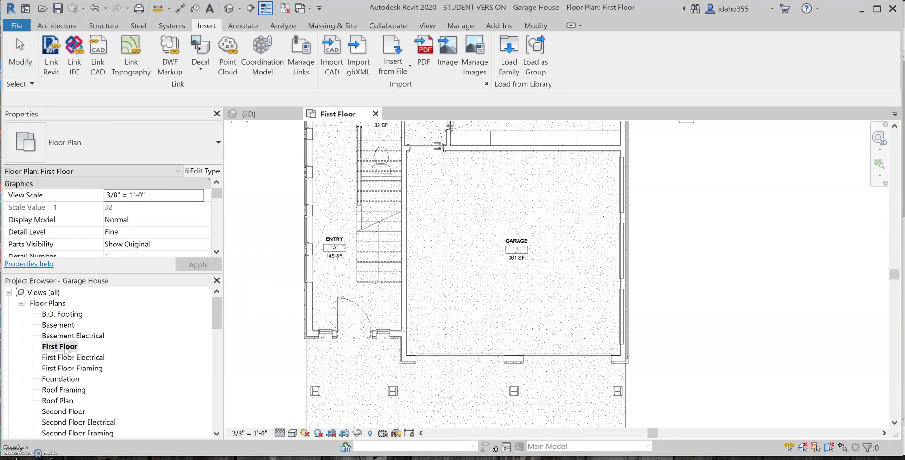
{"action": "left_click", "coordinate": [509, 54]}
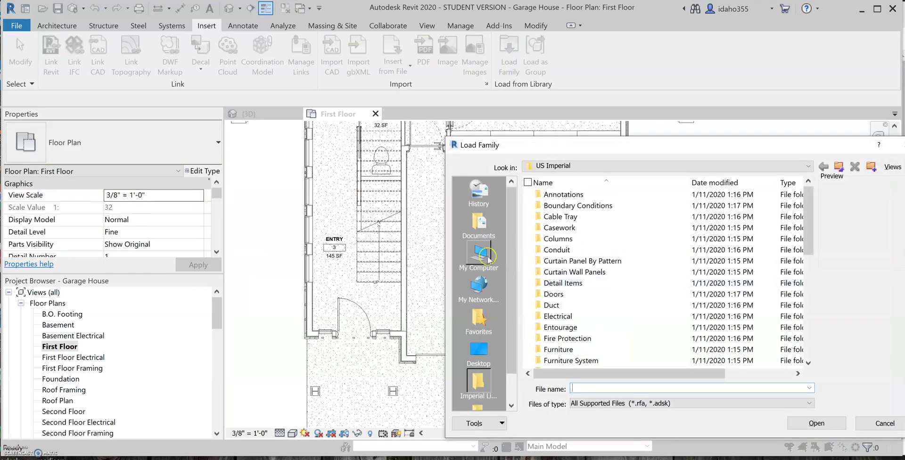
{"action": "left_click", "coordinate": [480, 349]}
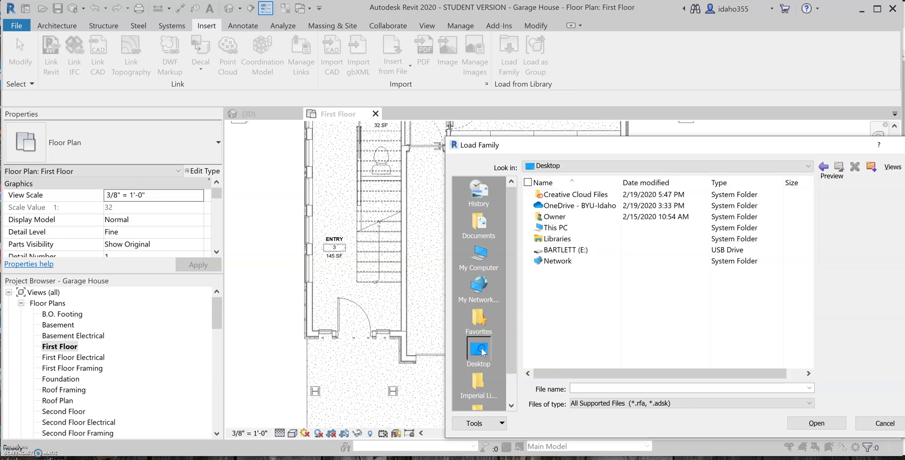
{"action": "double_click", "coordinate": [556, 228]}
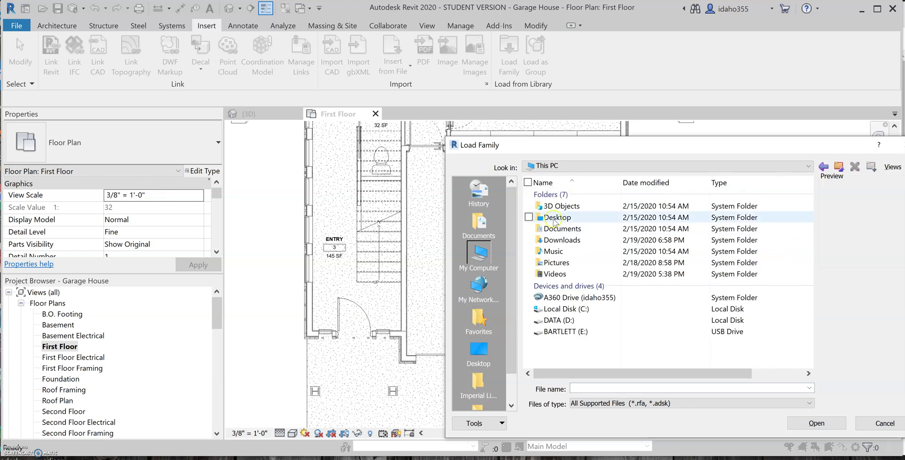
{"action": "double_click", "coordinate": [562, 241]}
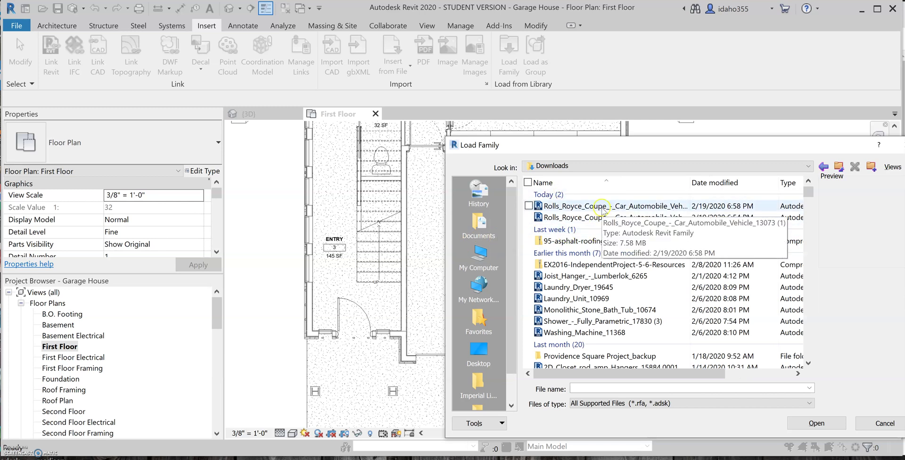
{"action": "left_click", "coordinate": [576, 207]}
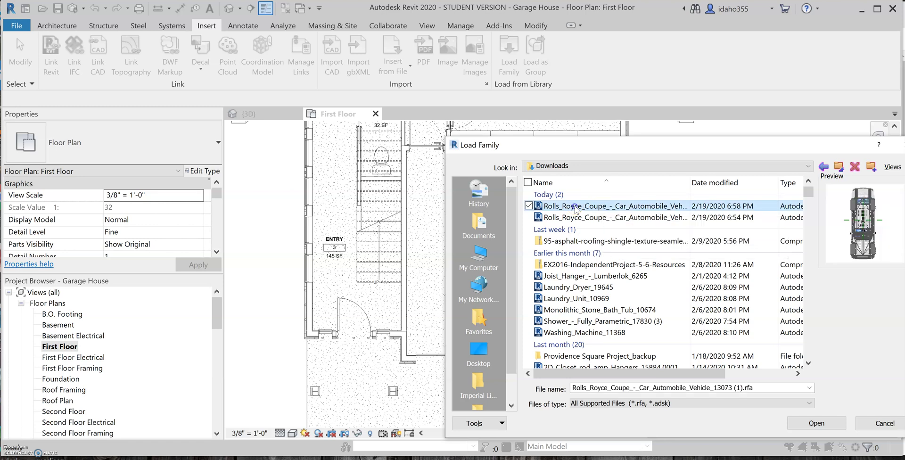
{"action": "left_click", "coordinate": [804, 423]}
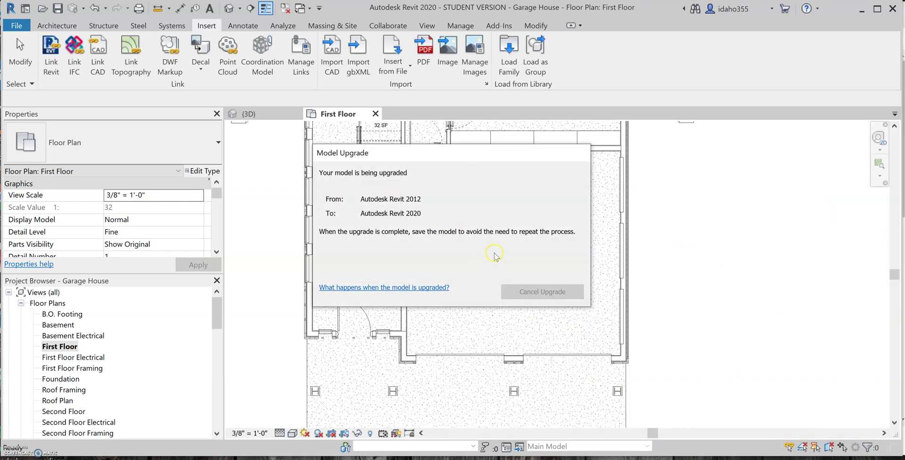
{"action": "left_click", "coordinate": [454, 234]}
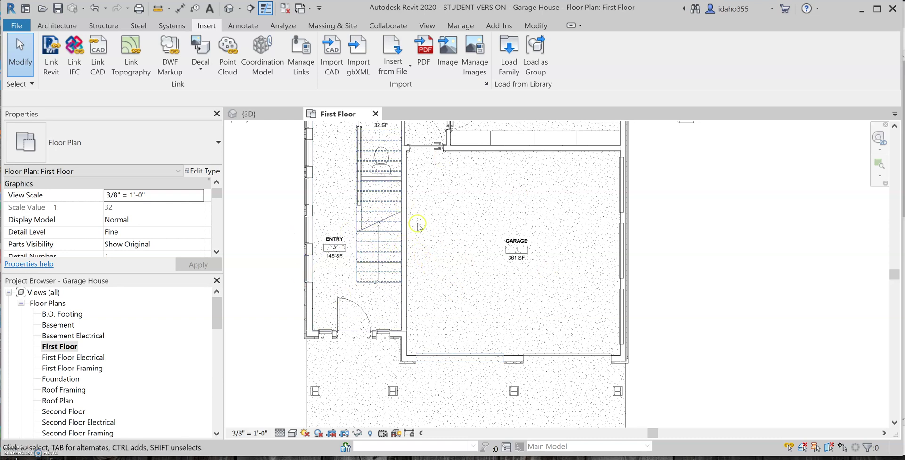
Step: Start placing the newly loaded Rolls Royce Coupe component in the first-floor garage and cancel without placing it
{"action": "left_click", "coordinate": [183, 143]}
{"action": "left_click", "coordinate": [183, 142]}
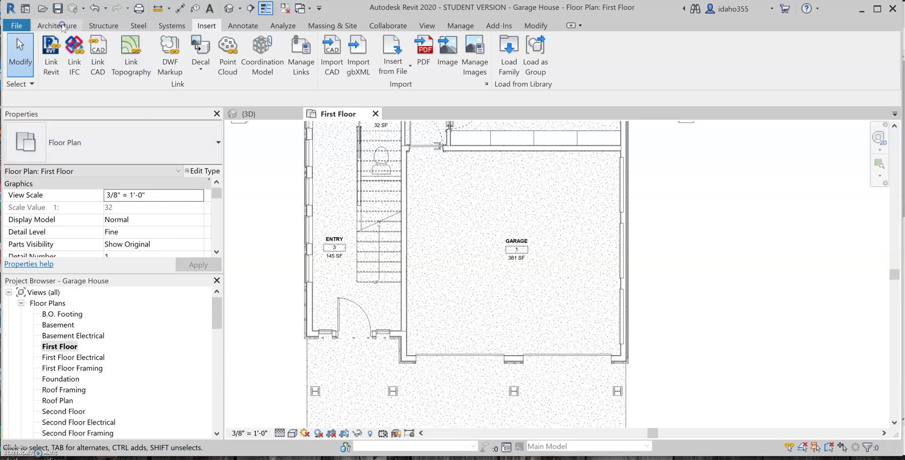
{"action": "left_click", "coordinate": [58, 26]}
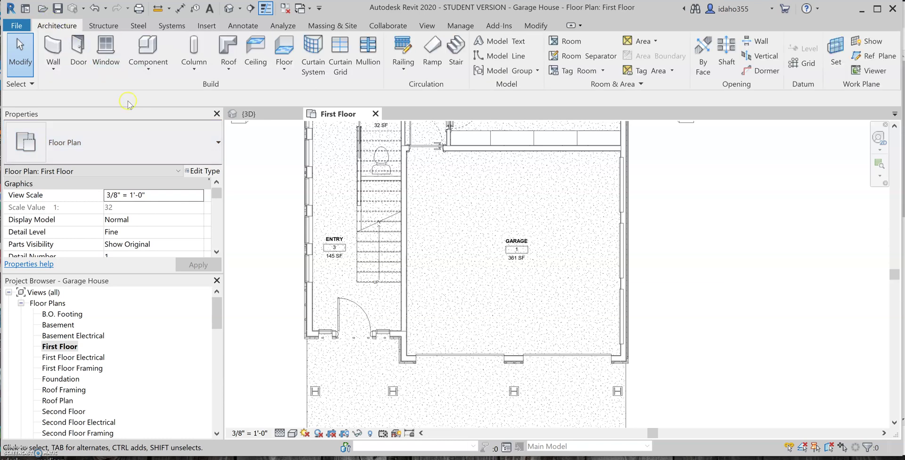
{"action": "left_click", "coordinate": [148, 49]}
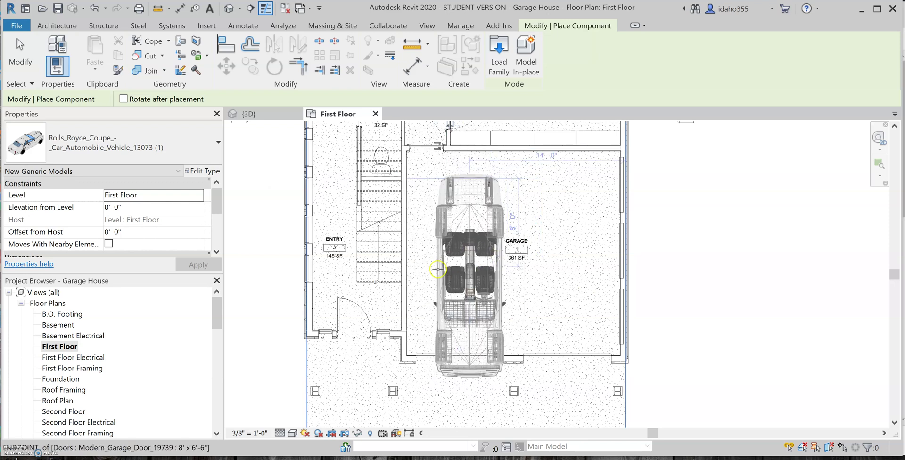
{"action": "key", "text": "Escape"}
{"action": "key", "text": "Escape"}
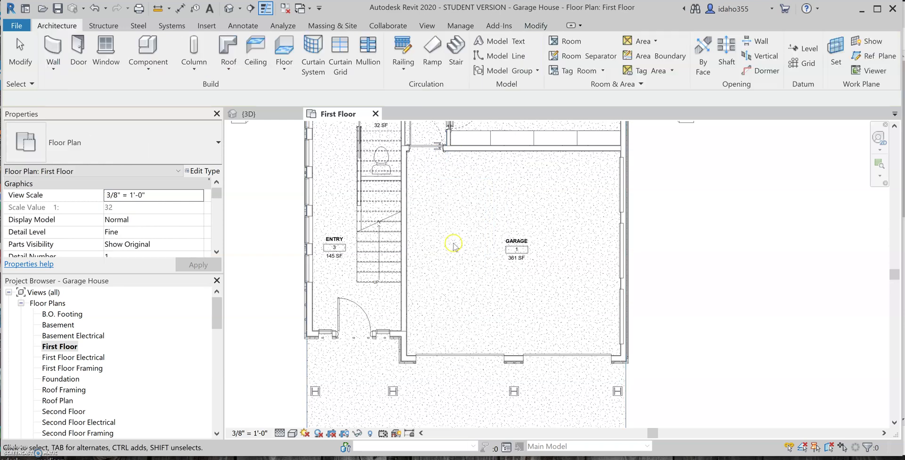
Step: Start placing a component in the First Floor plan and choose the Chair-Breuer family type
{"action": "scroll", "coordinate": [438, 268], "scroll_direction": "down", "scroll_amount": 3}
{"action": "scroll", "coordinate": [442, 269], "scroll_direction": "down", "scroll_amount": 3}
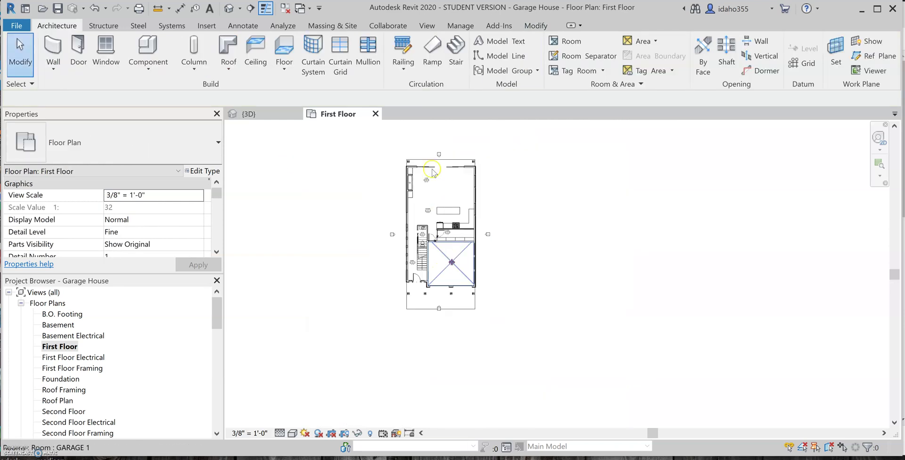
{"action": "scroll", "coordinate": [427, 169], "scroll_direction": "up", "scroll_amount": 5}
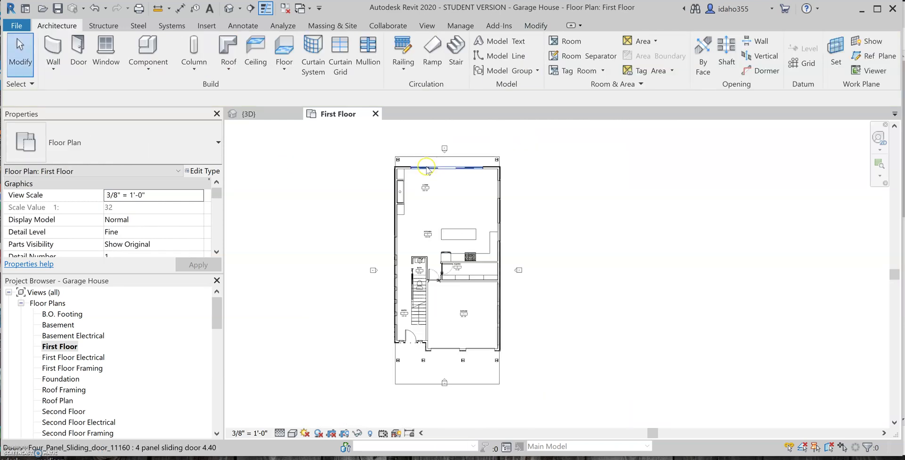
{"action": "left_click", "coordinate": [156, 44]}
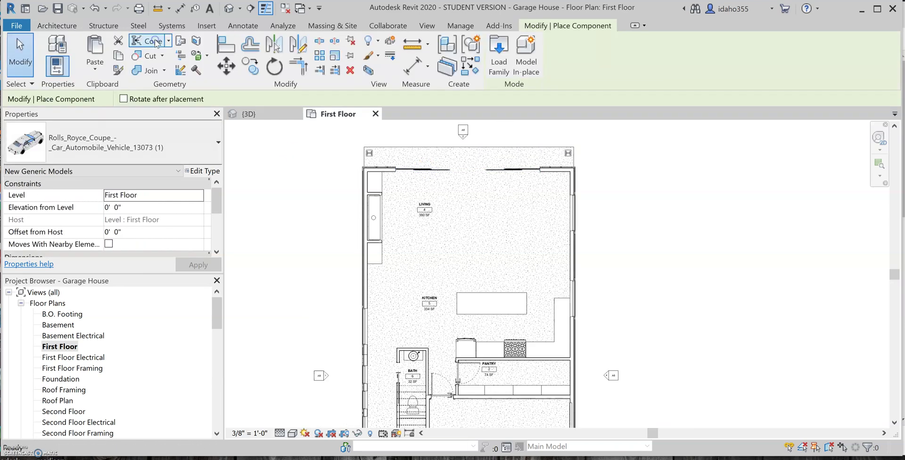
{"action": "left_click", "coordinate": [149, 140]}
{"action": "scroll", "coordinate": [53, 240], "scroll_direction": "up", "scroll_amount": 1}
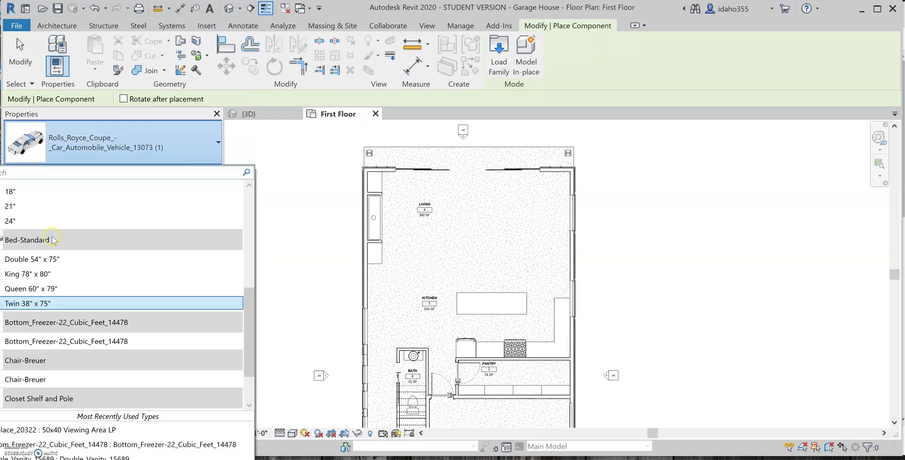
{"action": "scroll", "coordinate": [48, 228], "scroll_direction": "up", "scroll_amount": 9}
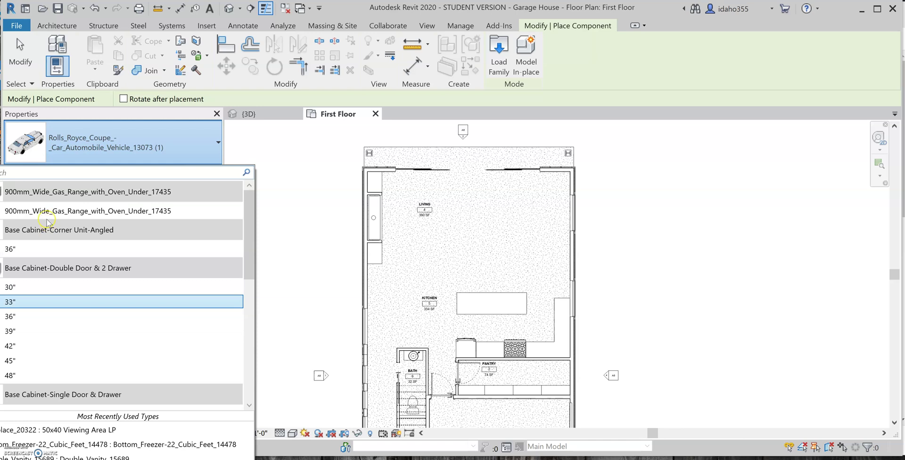
{"action": "scroll", "coordinate": [52, 236], "scroll_direction": "down", "scroll_amount": 9}
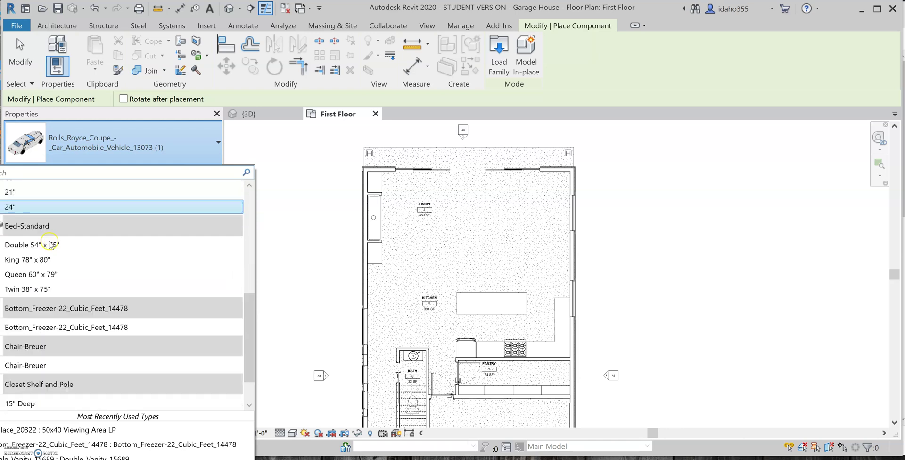
{"action": "scroll", "coordinate": [51, 245], "scroll_direction": "down", "scroll_amount": 1}
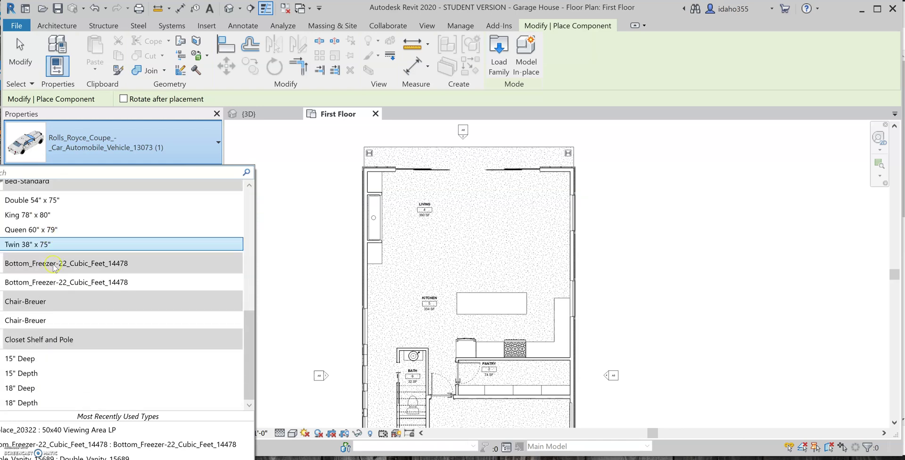
{"action": "left_click", "coordinate": [39, 320]}
Step: Rotate the Chair-Breuer to face the kitchen island and place four in a row along the island's living-room side
{"action": "scroll", "coordinate": [477, 255], "scroll_direction": "up", "scroll_amount": 2}
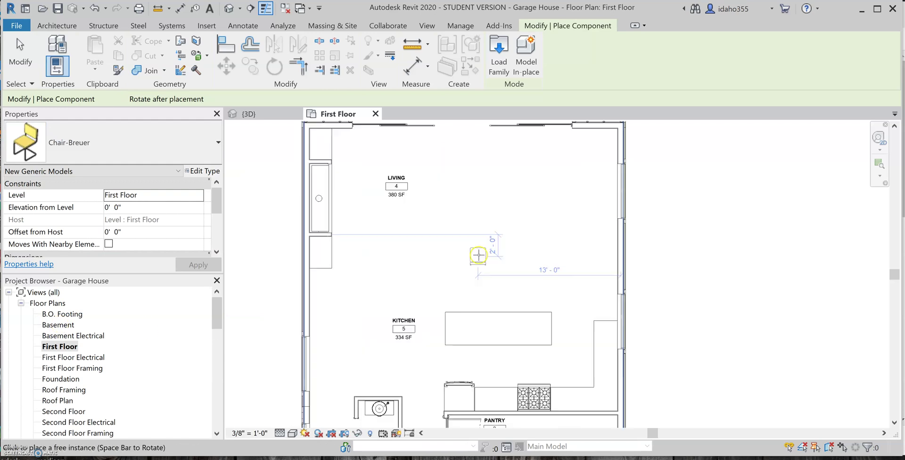
{"action": "scroll", "coordinate": [477, 262], "scroll_direction": "up", "scroll_amount": 3}
{"action": "key", "text": "space"}
{"action": "key", "text": "space"}
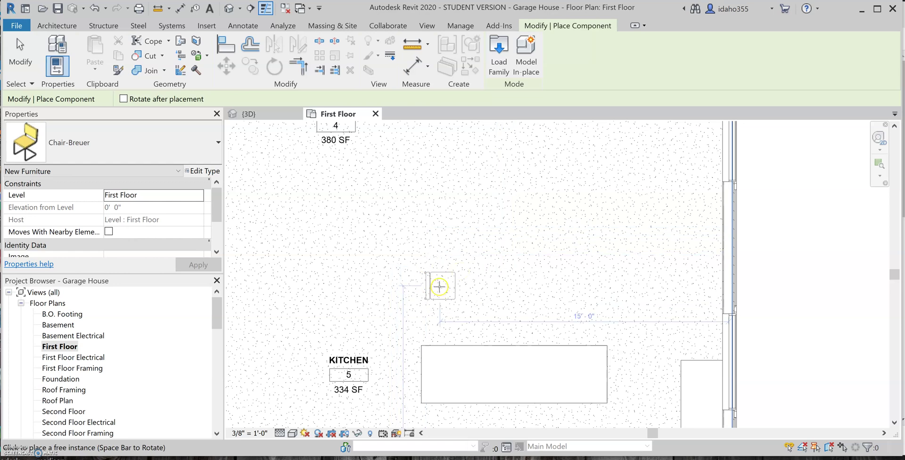
{"action": "left_click", "coordinate": [438, 334]}
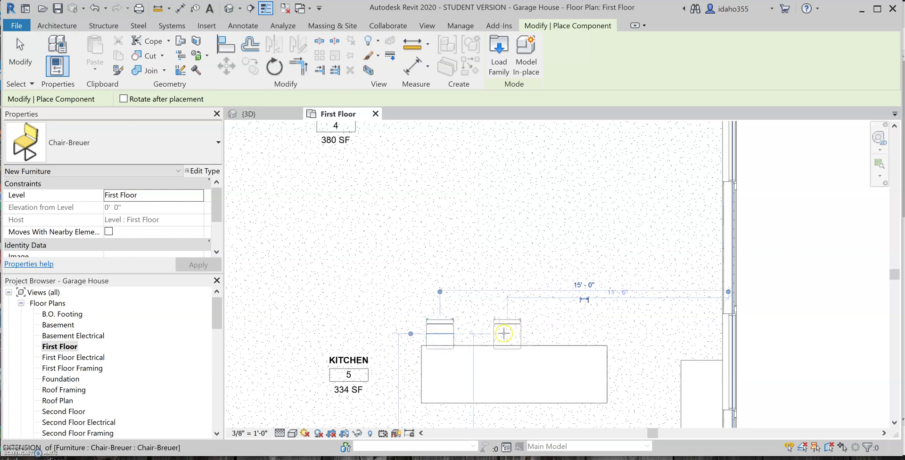
{"action": "left_click", "coordinate": [477, 330]}
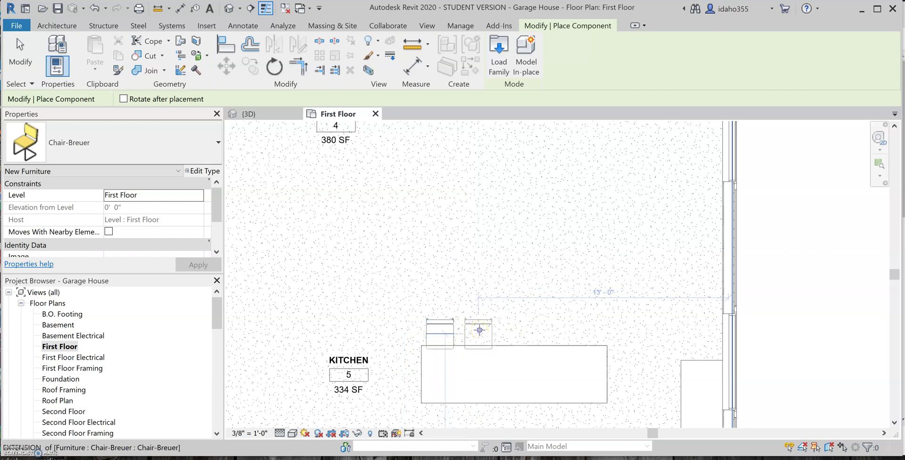
{"action": "left_click", "coordinate": [517, 330]}
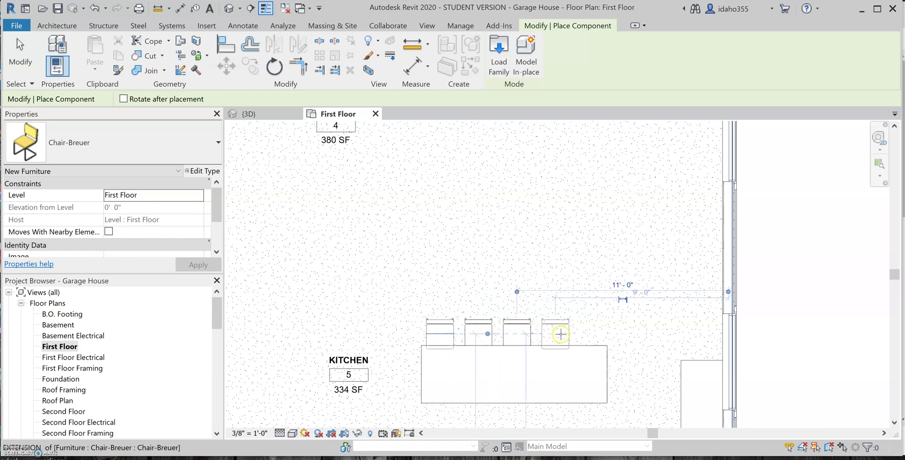
{"action": "left_click", "coordinate": [556, 332]}
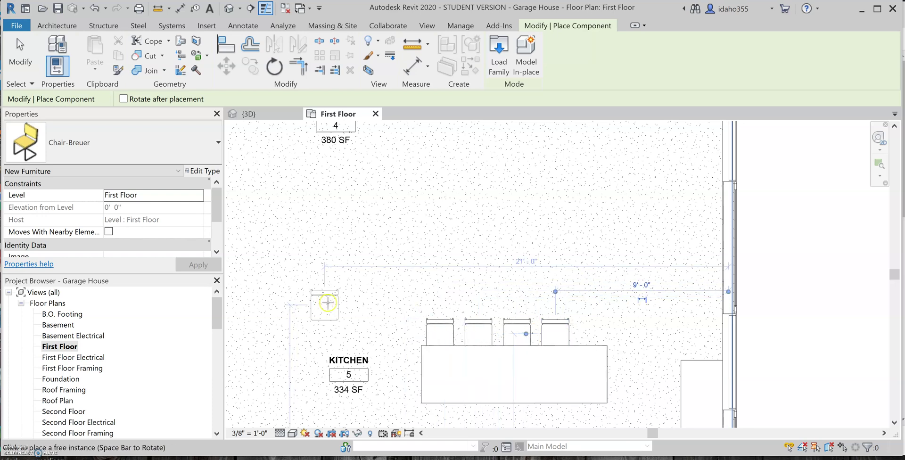
{"action": "key", "text": "Escape"}
{"action": "key", "text": "Escape"}
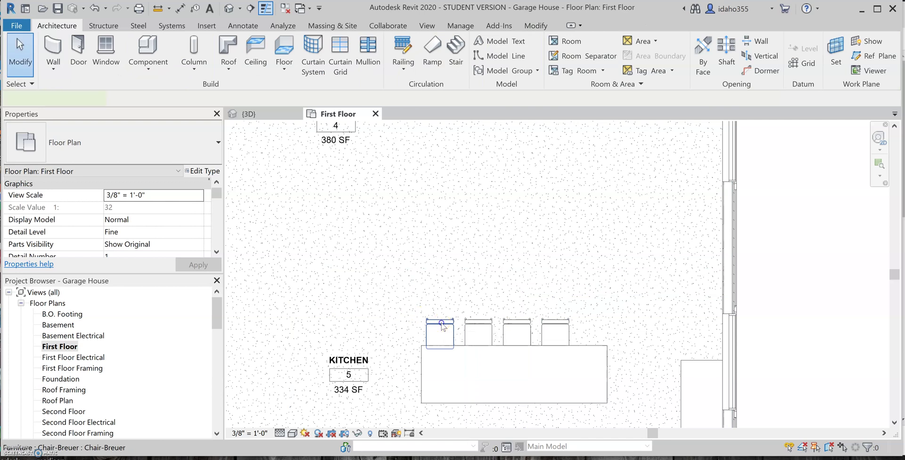
Step: Select the first chair at the island, review its instance properties and the available level options, and deselect it without changes
{"action": "left_click", "coordinate": [441, 326]}
{"action": "scroll", "coordinate": [164, 212], "scroll_direction": "down", "scroll_amount": 3}
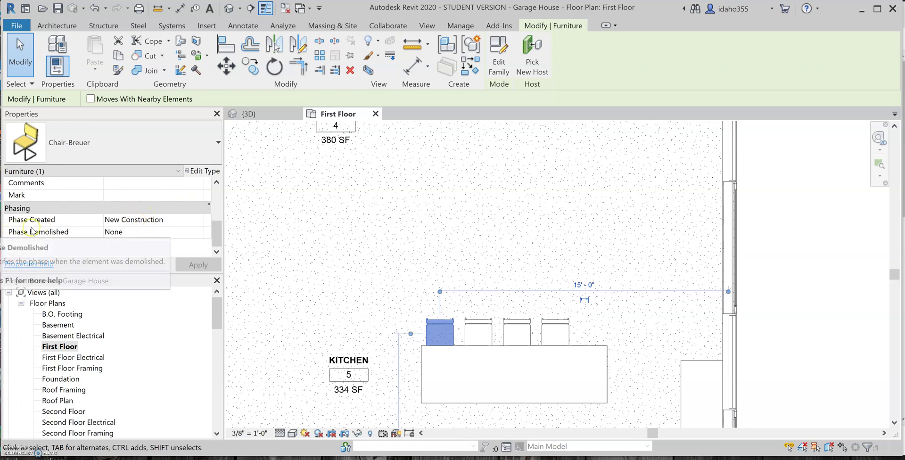
{"action": "scroll", "coordinate": [52, 198], "scroll_direction": "up", "scroll_amount": 1}
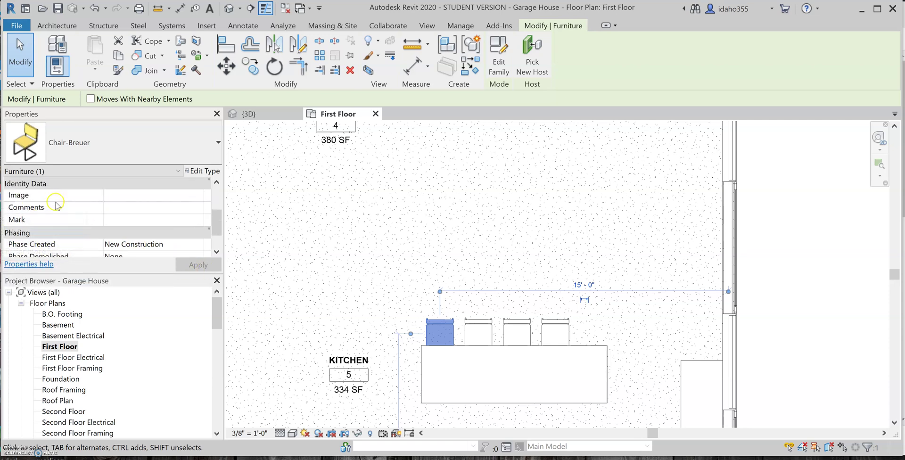
{"action": "scroll", "coordinate": [56, 204], "scroll_direction": "up", "scroll_amount": 3}
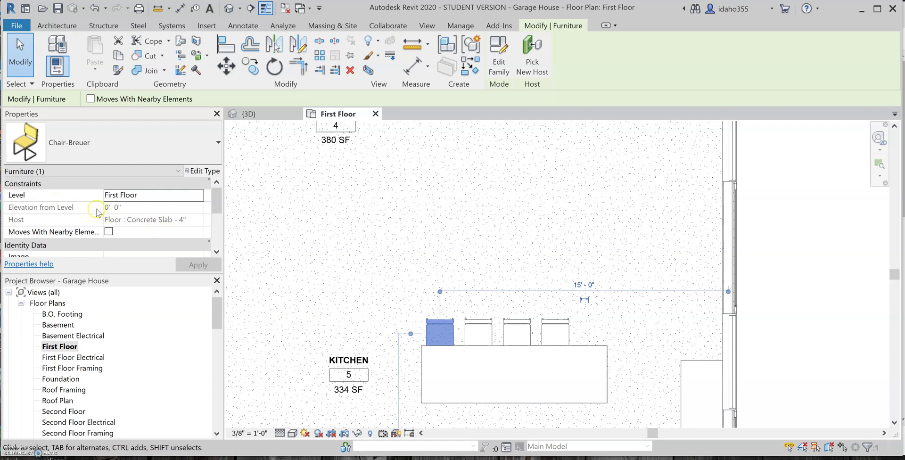
{"action": "left_click", "coordinate": [121, 196]}
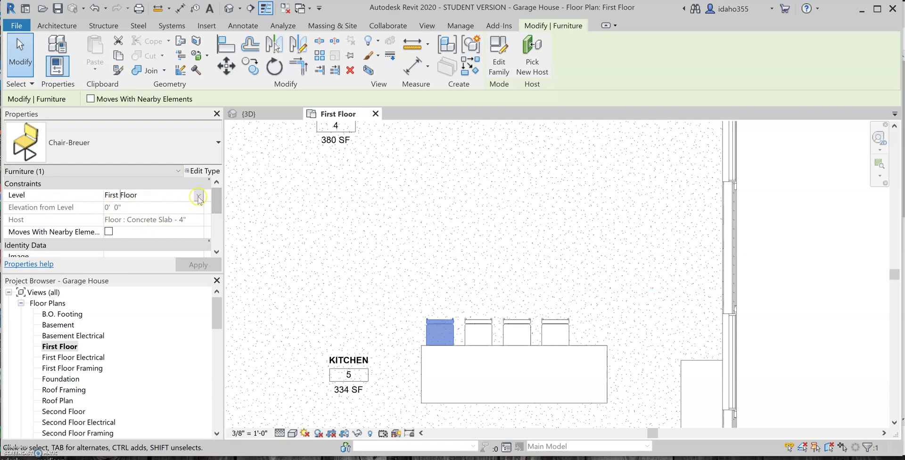
{"action": "left_click", "coordinate": [197, 197]}
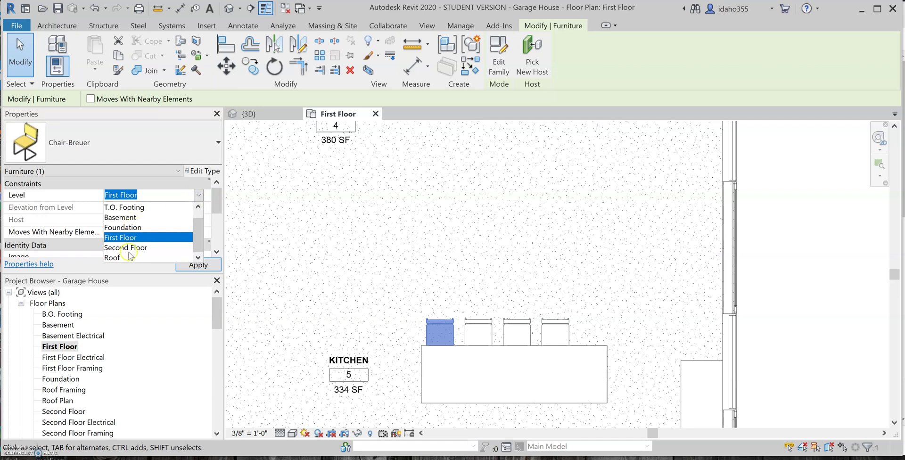
{"action": "left_click", "coordinate": [197, 198]}
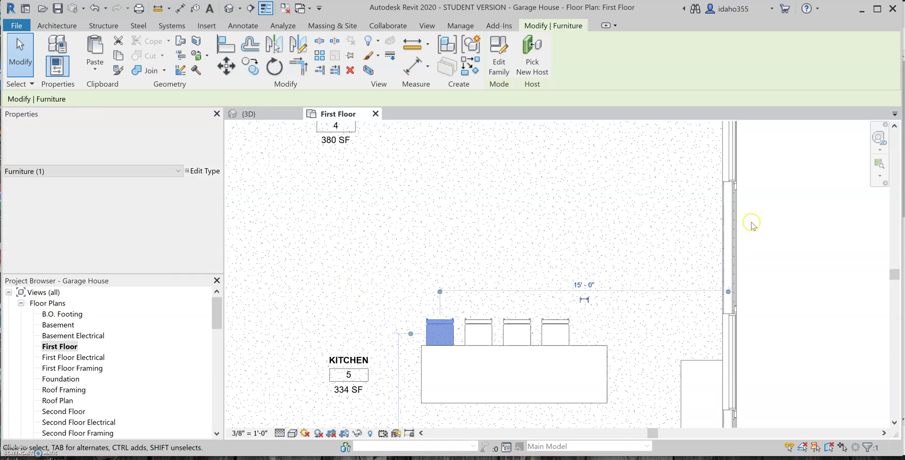
{"action": "left_click", "coordinate": [313, 249]}
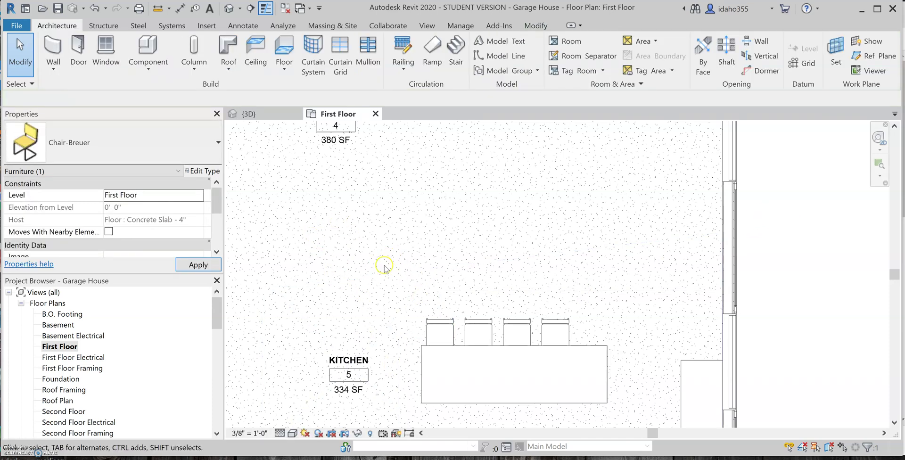
Step: Open the 3D view and look at the island chairs through the sliding door at the back of the house
{"action": "scroll", "coordinate": [384, 267], "scroll_direction": "down", "scroll_amount": 4}
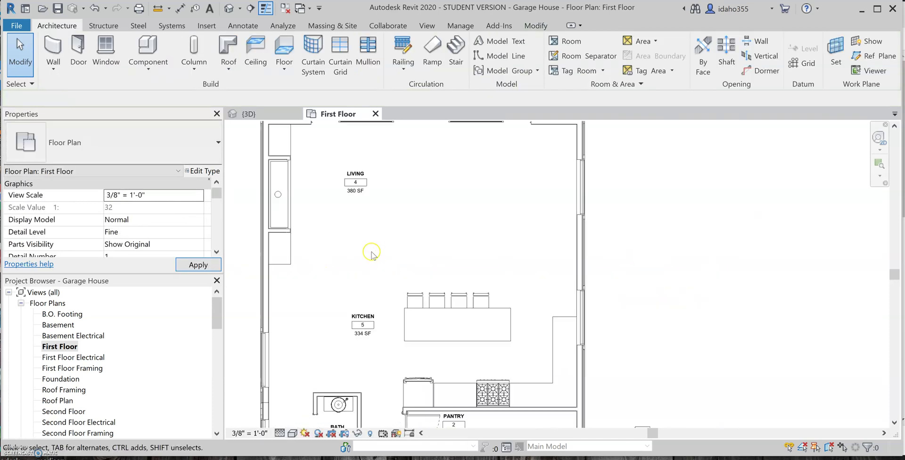
{"action": "left_click", "coordinate": [248, 114]}
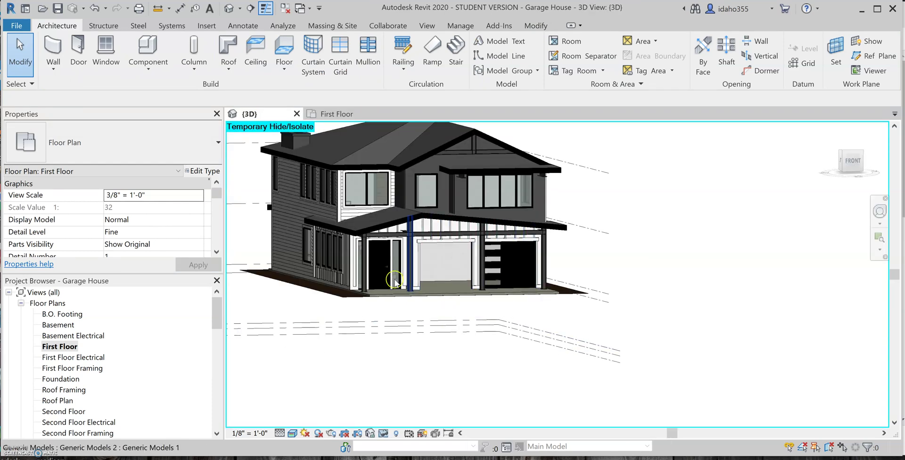
{"action": "middle_click_drag", "start_coordinate": [367, 304], "coordinate": [608, 314], "text": "shift"}
{"action": "middle_click_drag", "start_coordinate": [321, 282], "coordinate": [406, 308], "text": "shift"}
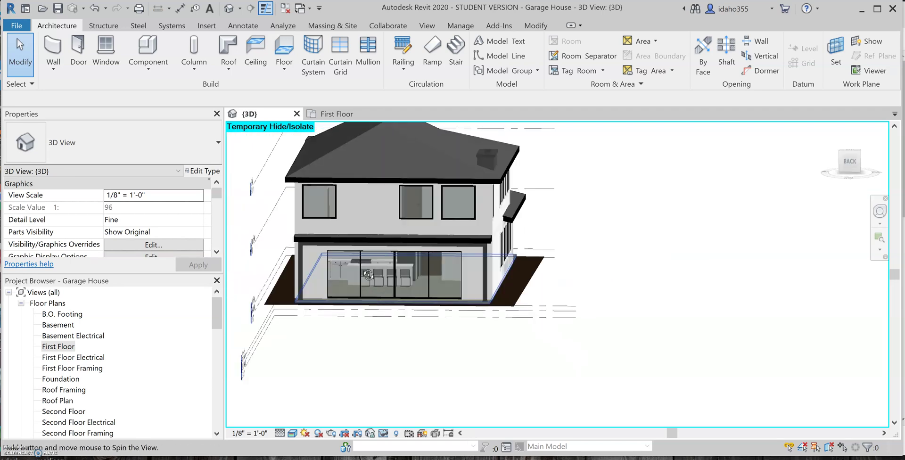
{"action": "scroll", "coordinate": [368, 272], "scroll_direction": "up", "scroll_amount": 3}
{"action": "scroll", "coordinate": [368, 272], "scroll_direction": "up", "scroll_amount": 2}
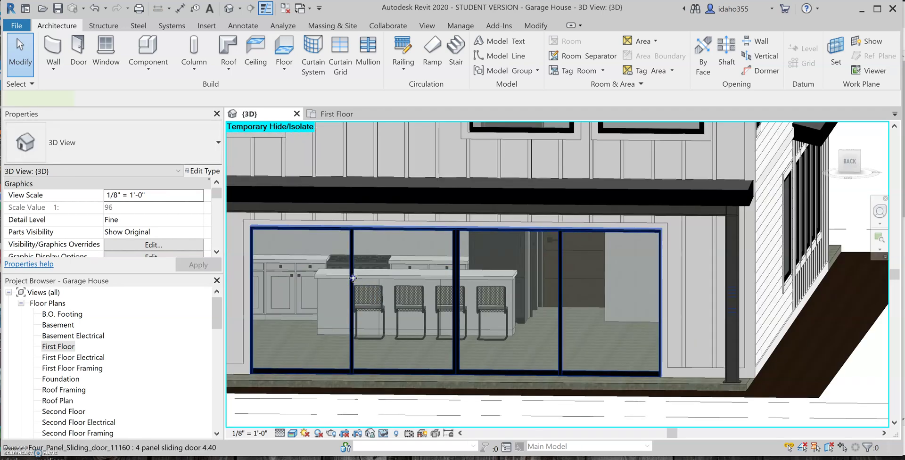
Step: Temporarily hide the four-panel sliding door and view the chairs at the kitchen island through the opening
{"action": "left_click", "coordinate": [353, 277]}
{"action": "key", "text": "h"}
{"action": "key", "text": "h"}
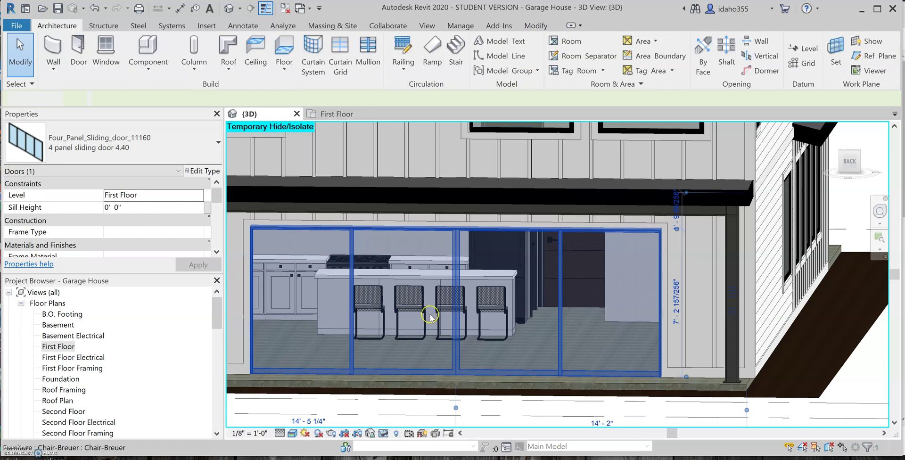
{"action": "middle_click_drag", "start_coordinate": [441, 330], "coordinate": [380, 327], "text": "shift"}
{"action": "scroll", "coordinate": [358, 301], "scroll_direction": "down", "scroll_amount": 8}
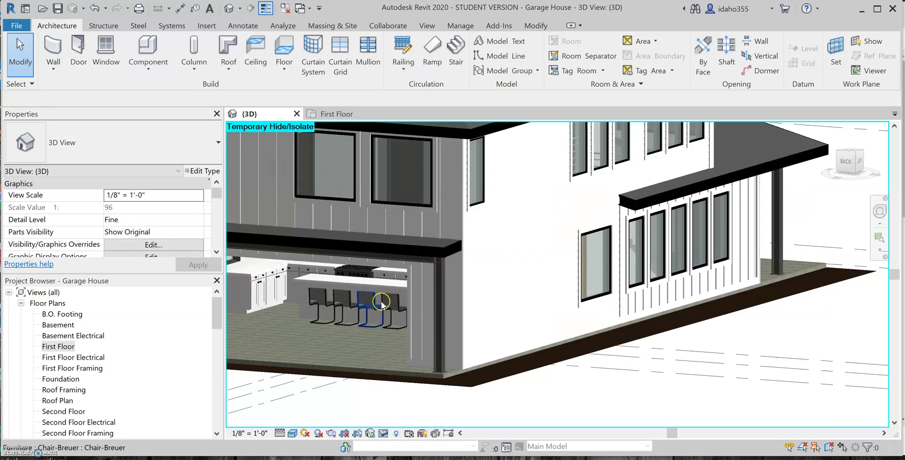
Step: Reset the temporary hide/isolate in the 3D view to restore all hidden elements
{"action": "middle_click_drag", "start_coordinate": [316, 303], "coordinate": [425, 182], "text": "shift"}
{"action": "middle_click_drag", "start_coordinate": [482, 298], "coordinate": [471, 166], "text": "shift"}
{"action": "scroll", "coordinate": [512, 149], "scroll_direction": "up", "scroll_amount": 3}
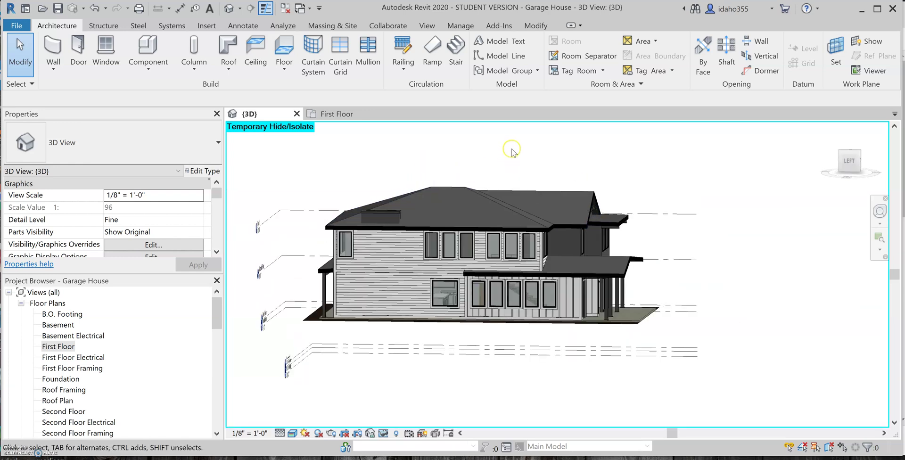
{"action": "key", "text": "r"}
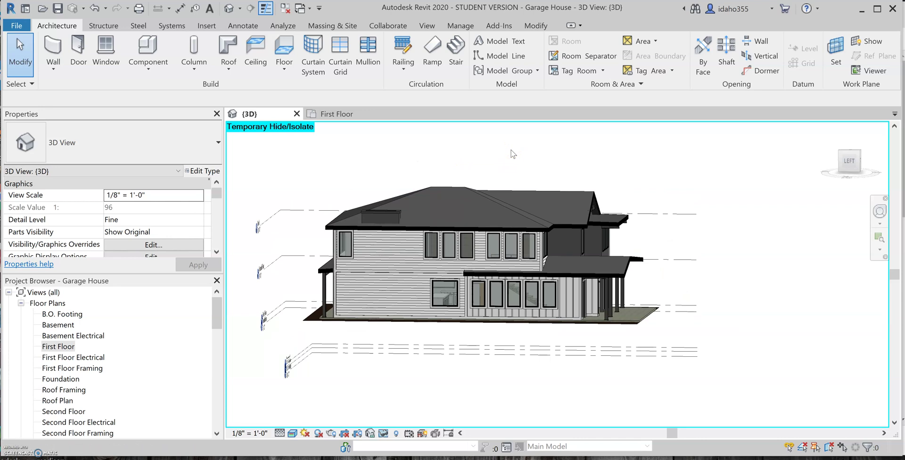
Step: View the complete house in 3D from the front and from the back corner with the sliding door
{"action": "middle_click_drag", "start_coordinate": [554, 302], "coordinate": [490, 226], "text": "shift"}
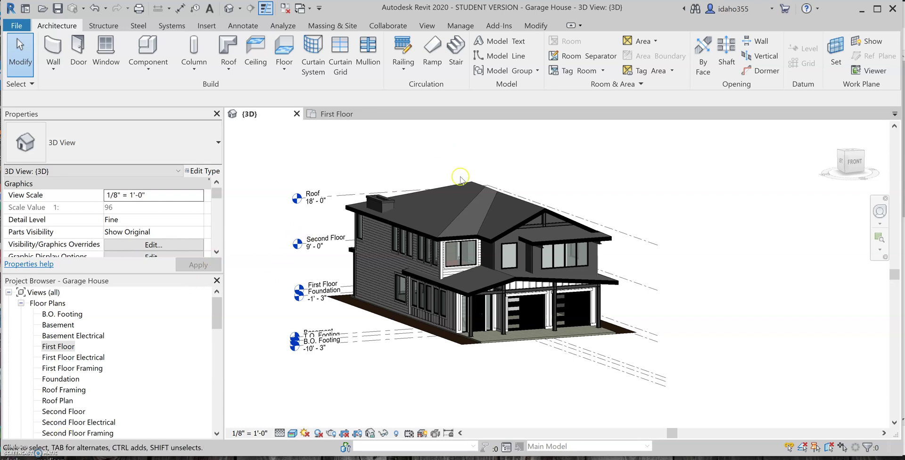
{"action": "middle_click_drag", "start_coordinate": [384, 150], "coordinate": [584, 169], "text": "shift"}
{"action": "scroll", "coordinate": [377, 264], "scroll_direction": "up", "scroll_amount": 5}
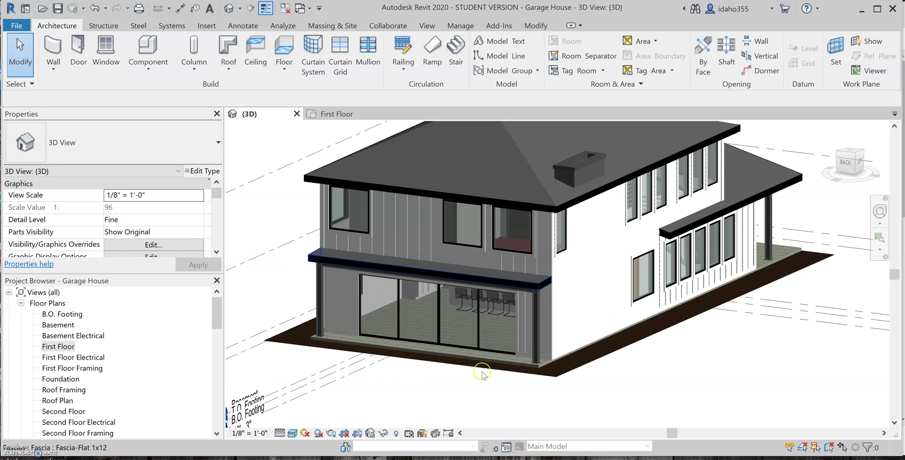
{"action": "scroll", "coordinate": [498, 353], "scroll_direction": "down", "scroll_amount": 5}
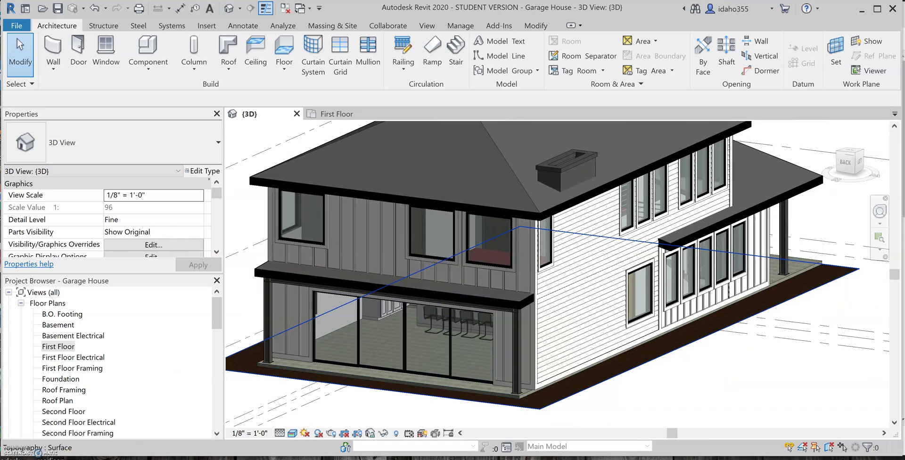